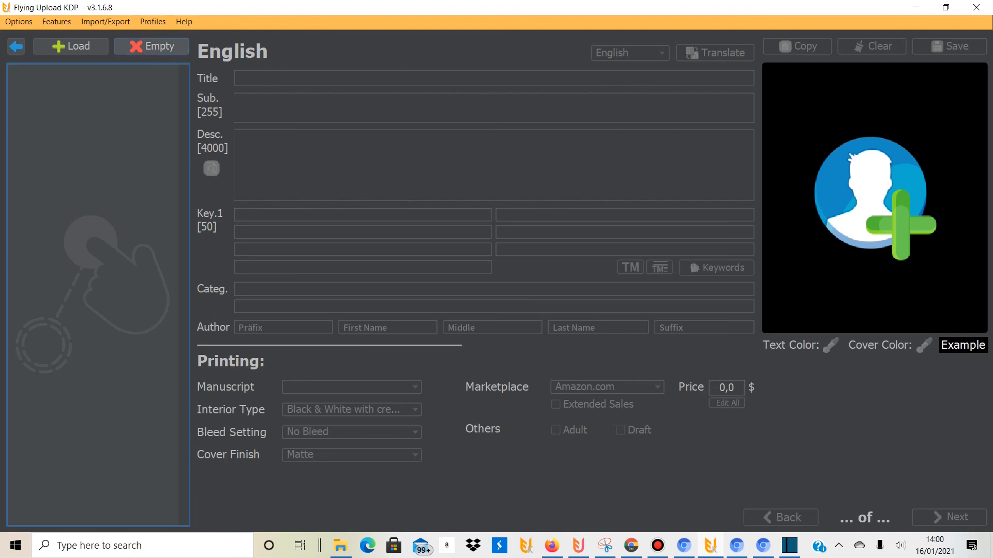
Load the cover image Coffee Plese(8) from the Documents folder into the design list
key(alt)
mouse_move(340, 545)
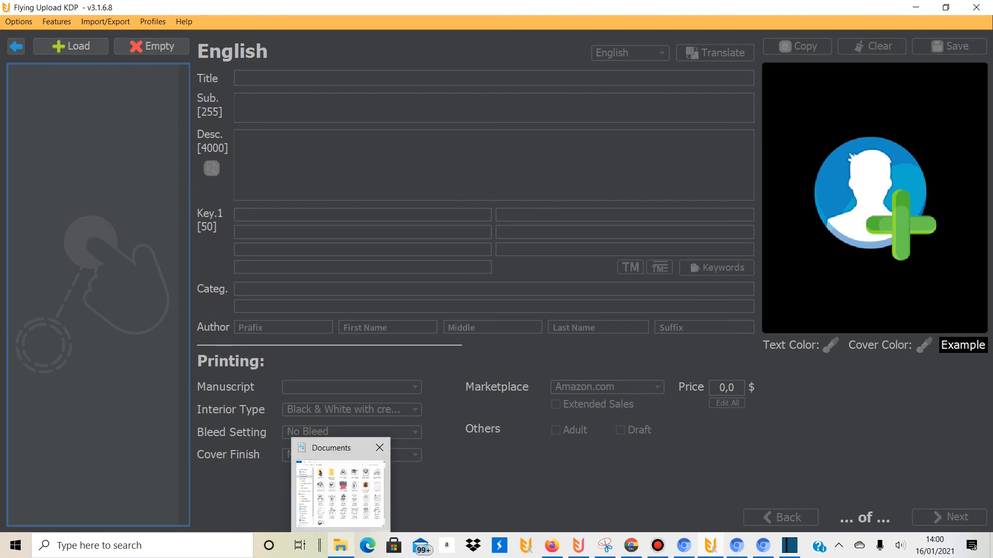
click(341, 494)
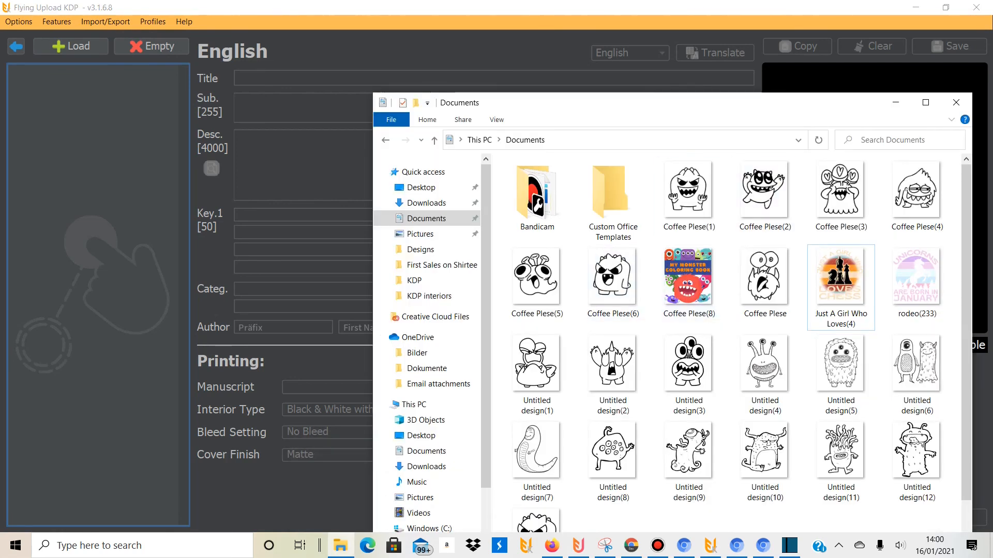
click(689, 282)
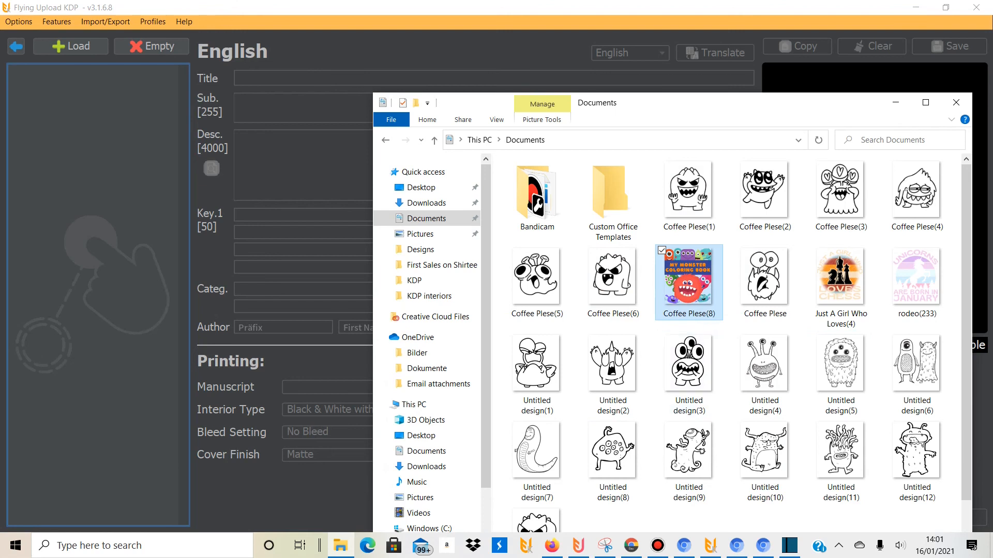
drag(692, 300, 129, 169)
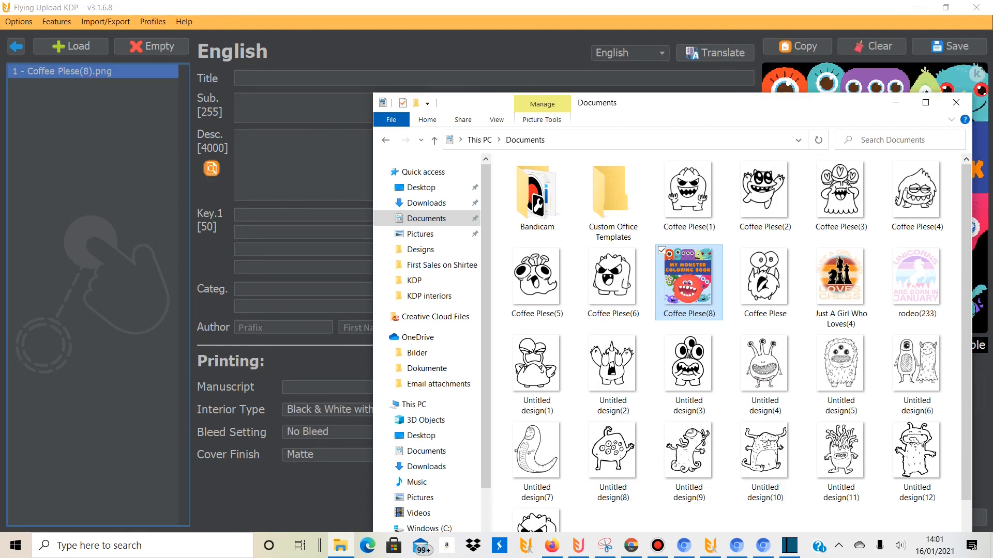
click(129, 168)
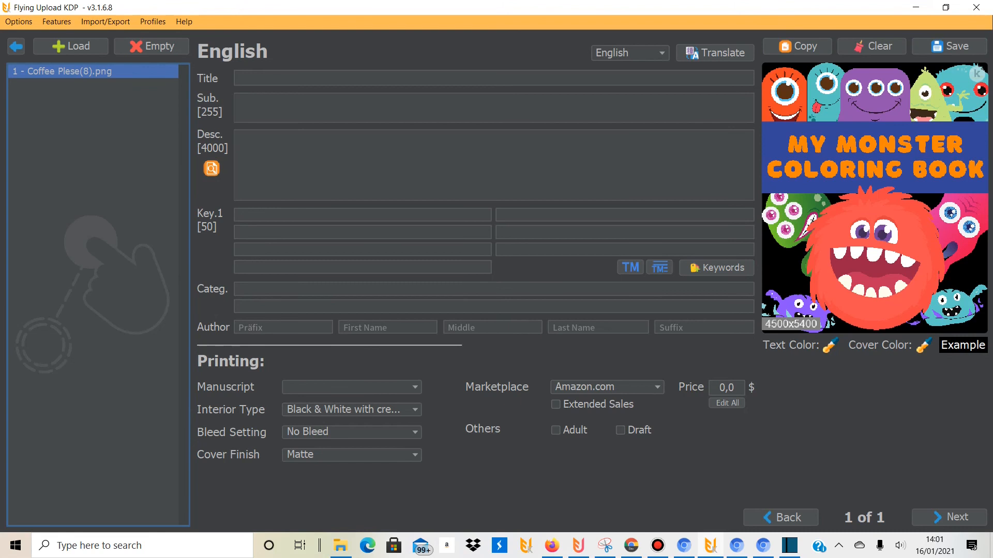
Set the book's cover color to orange
click(831, 345)
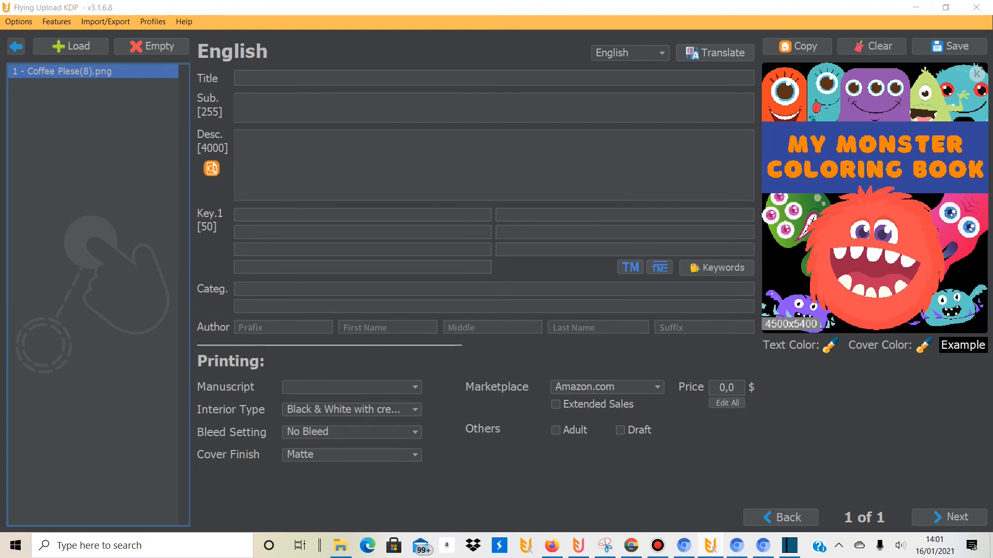
click(507, 244)
click(496, 244)
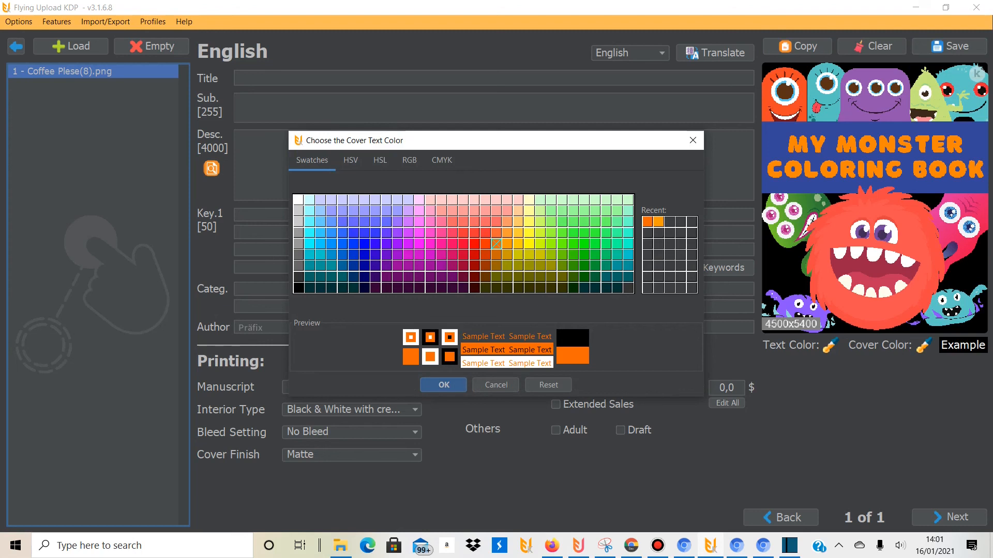
click(443, 385)
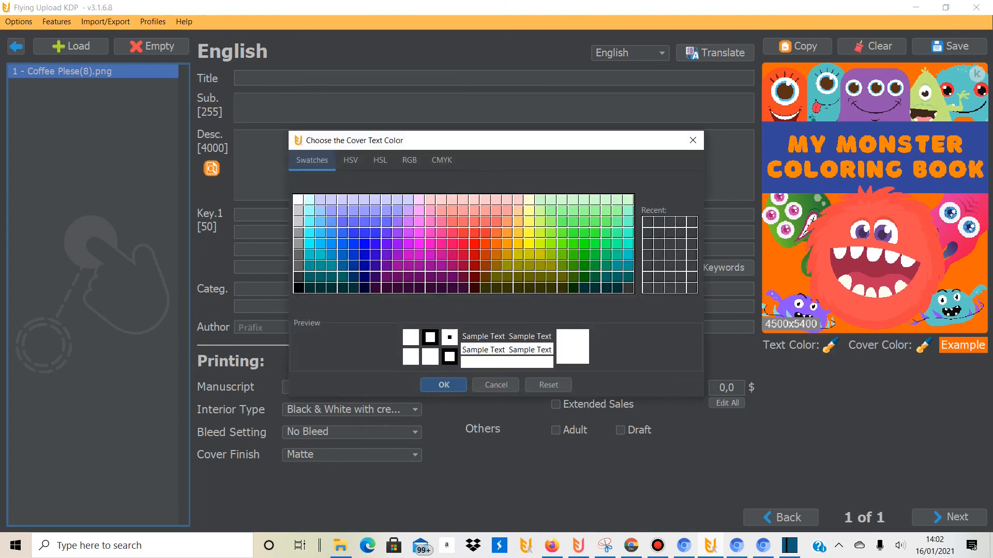
Set the cover text color to blue
click(375, 244)
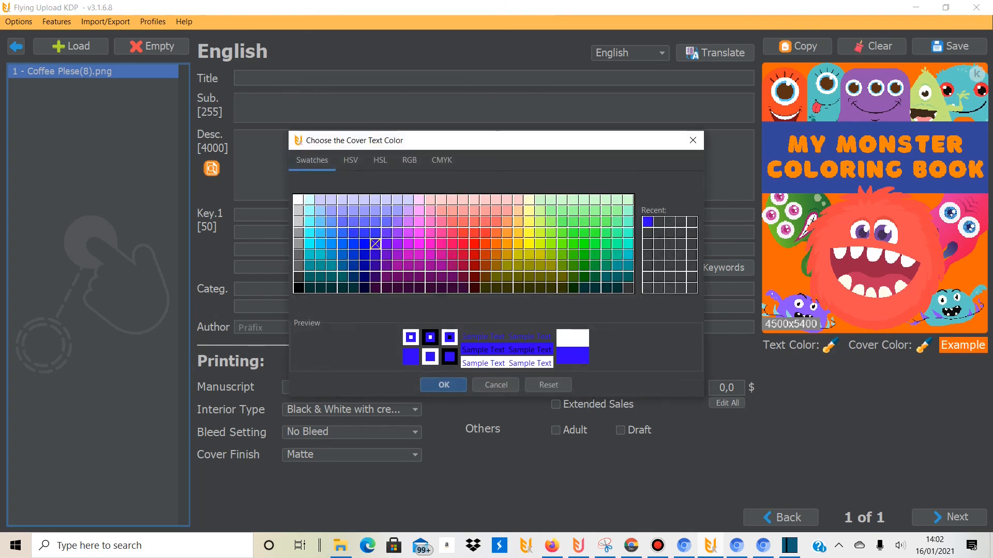
click(365, 244)
click(354, 244)
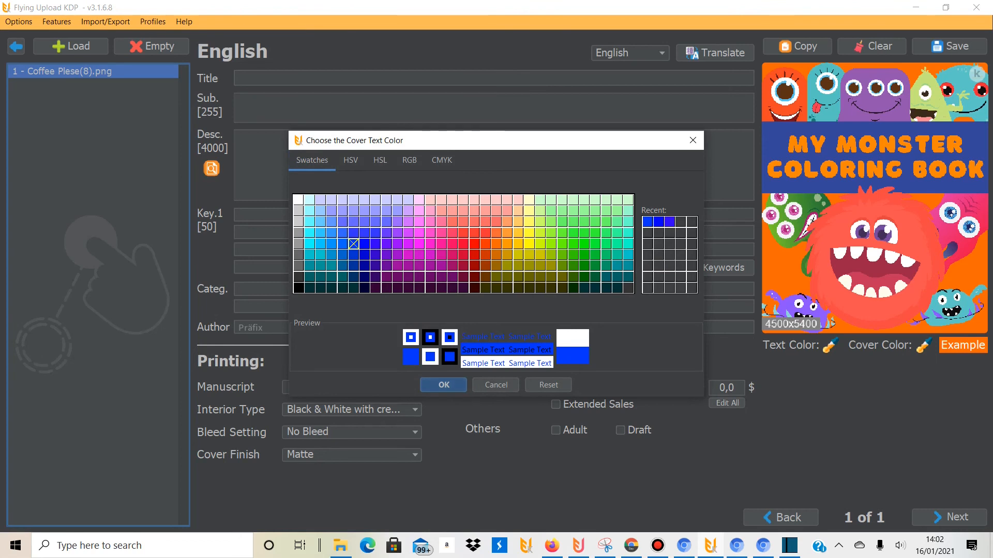
click(443, 384)
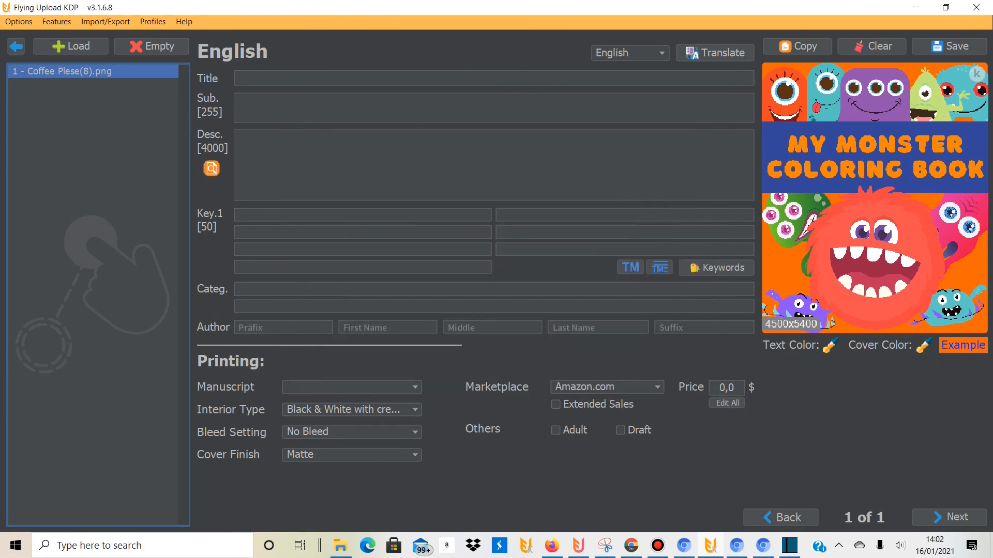
Title the book "My Monster Coloring Book" and check which manuscripts are available
click(362, 78)
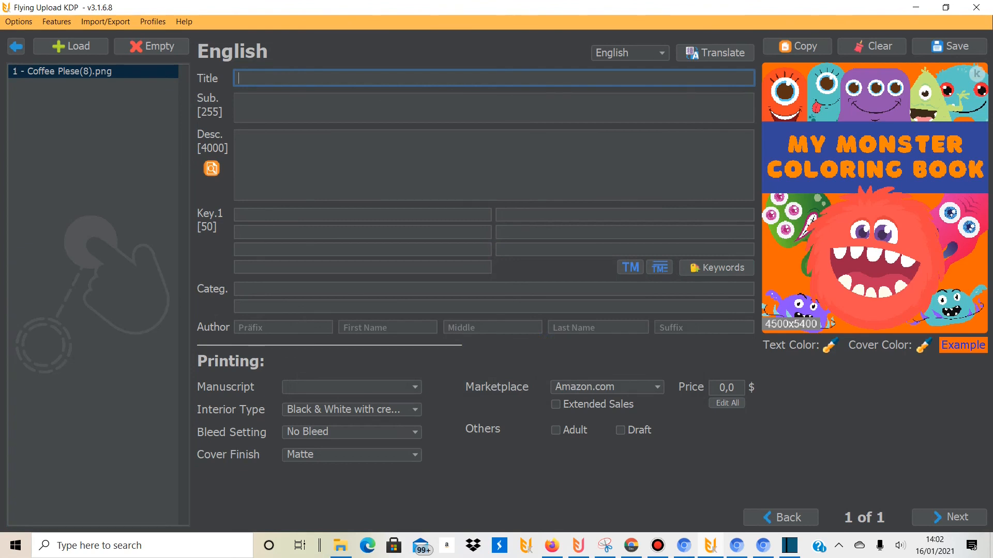
text(My Monster Coloring Book)
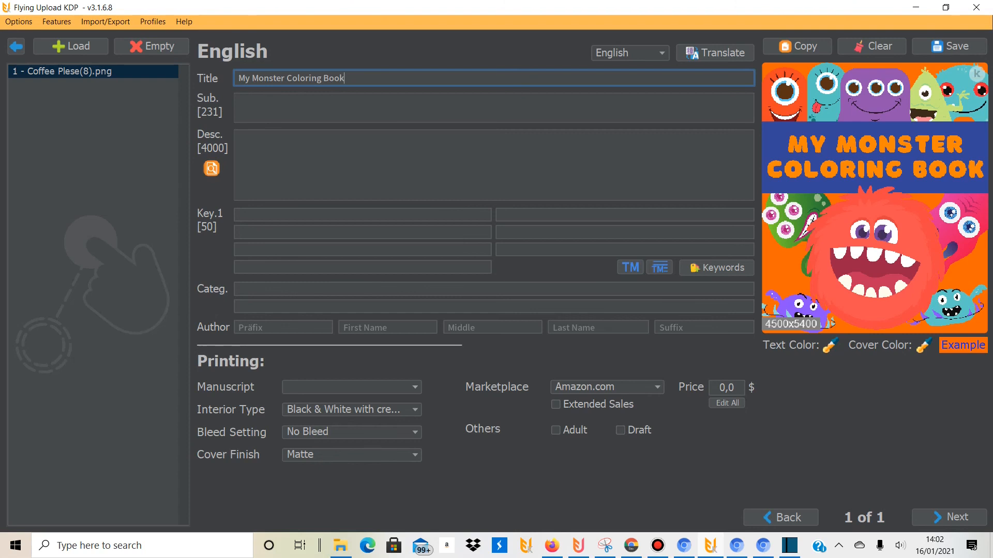
click(352, 387)
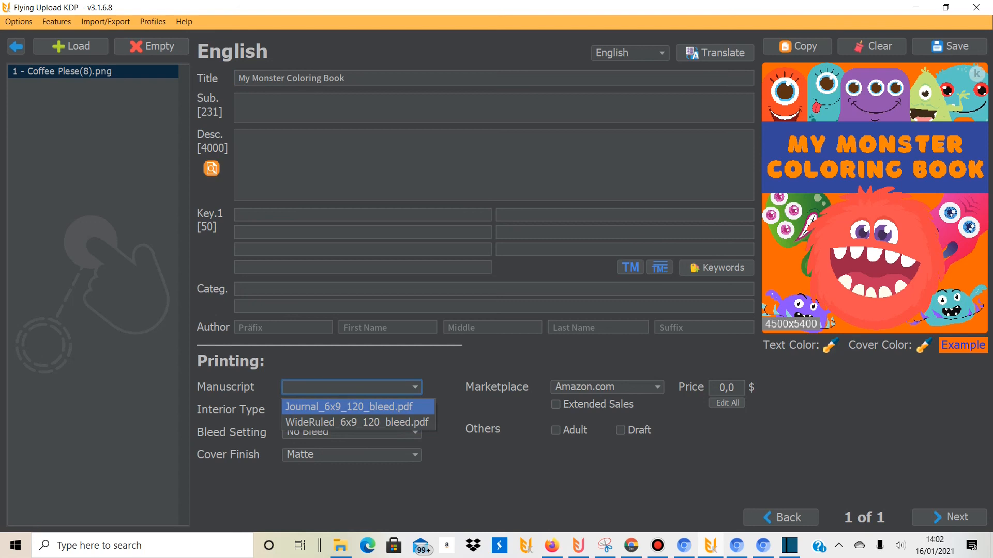
key(Escape)
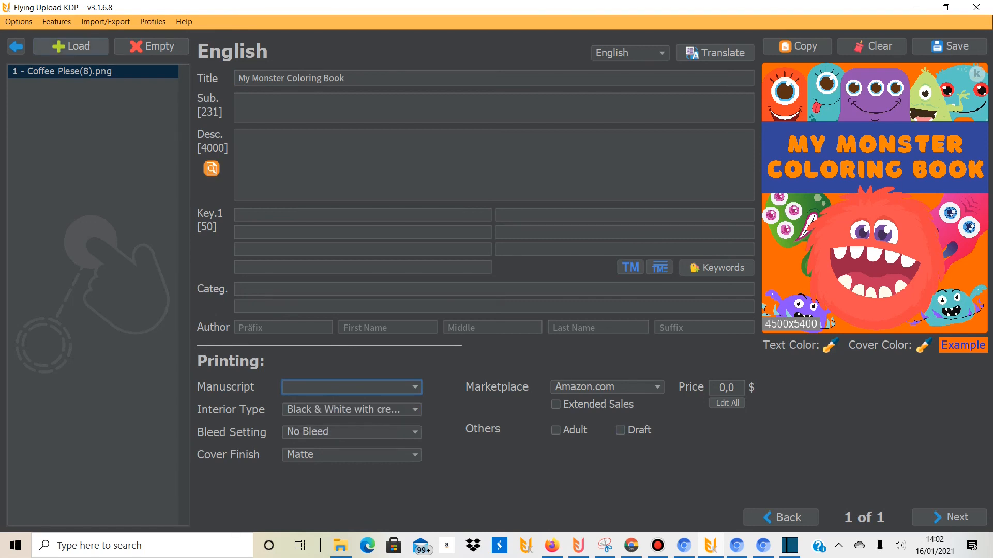
Open the Color Book Generator and browse to the Documents folder to add images
click(19, 21)
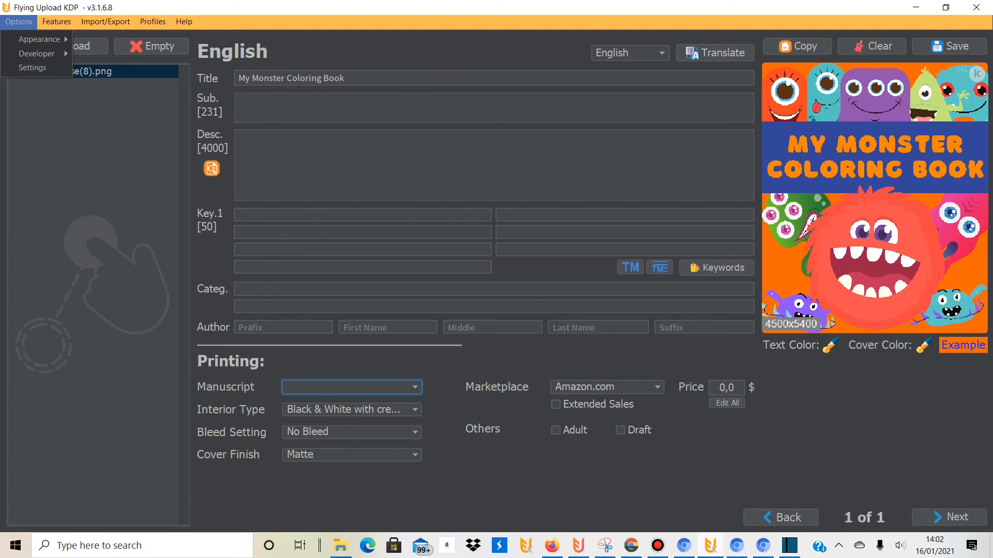
mouse_move(56, 22)
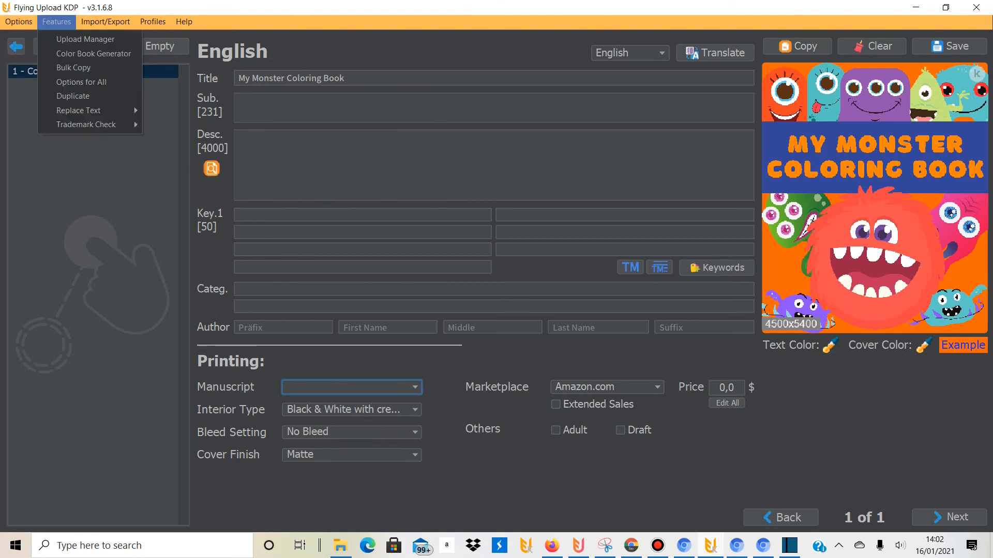
mouse_move(105, 21)
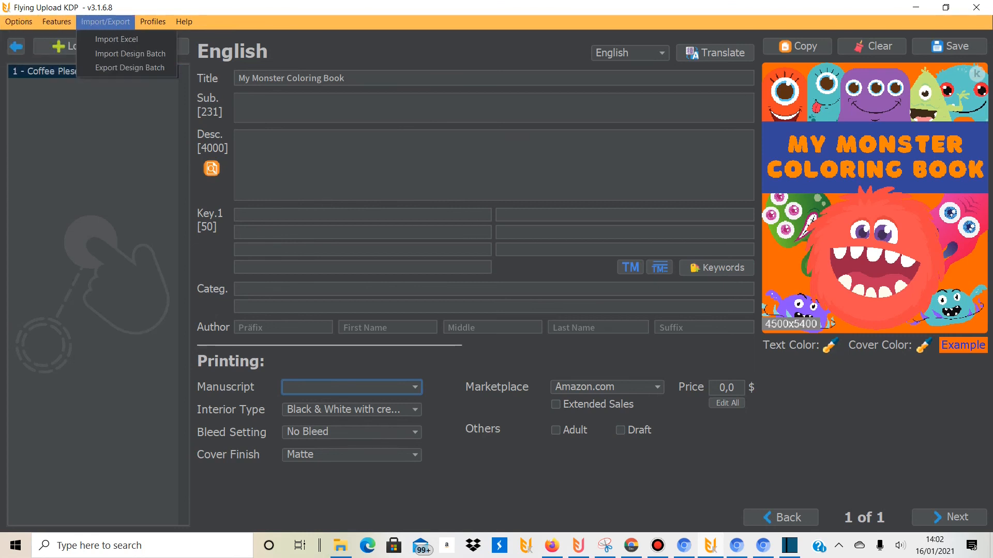
click(88, 52)
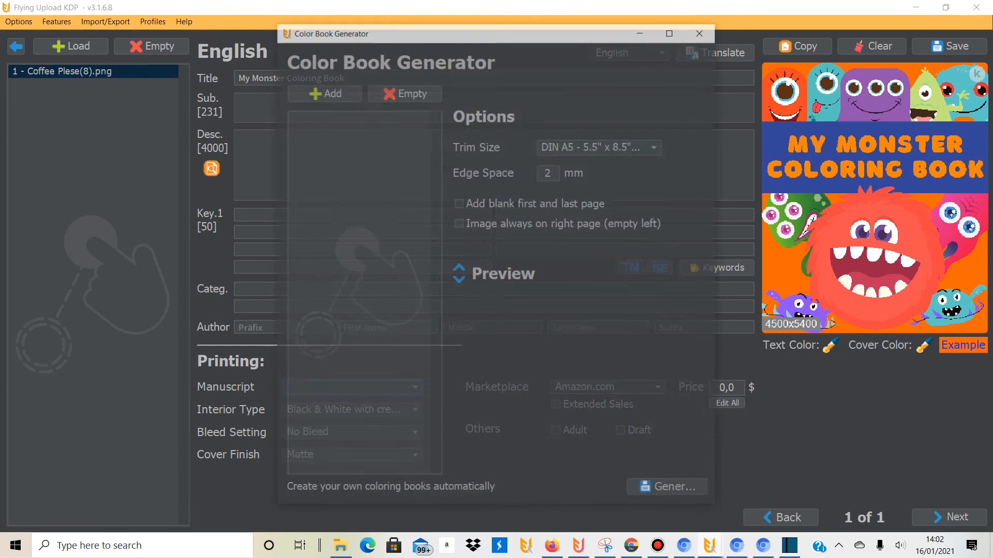
click(326, 93)
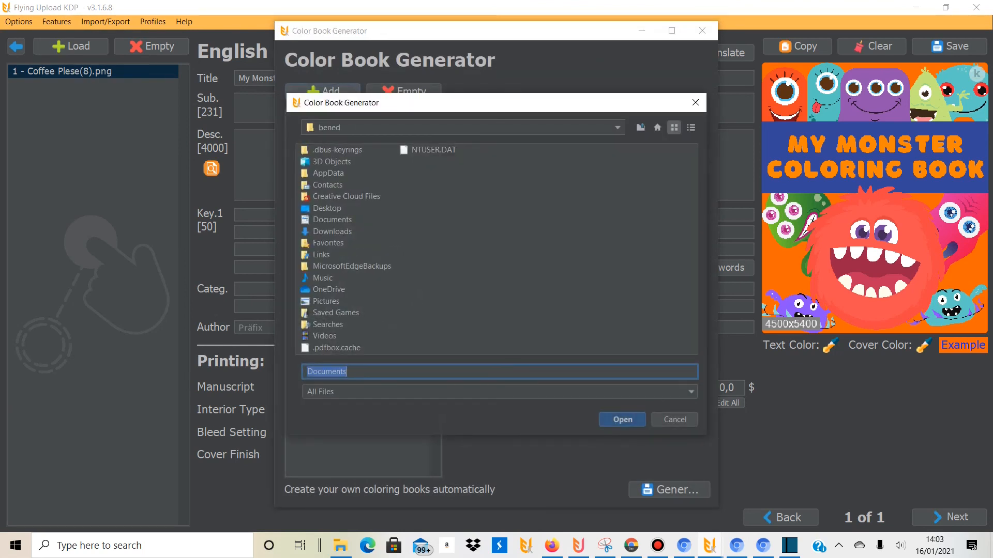
click(332, 220)
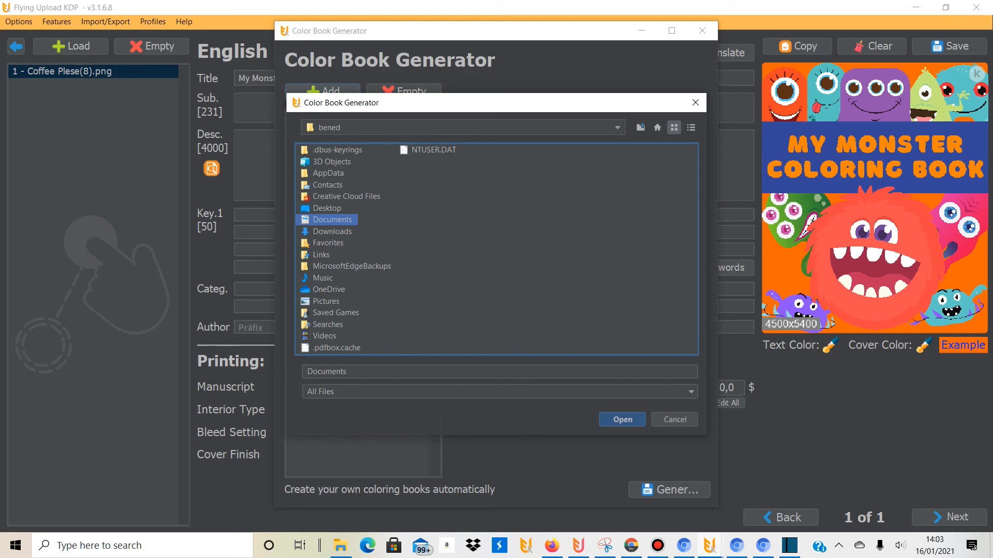
key(Return)
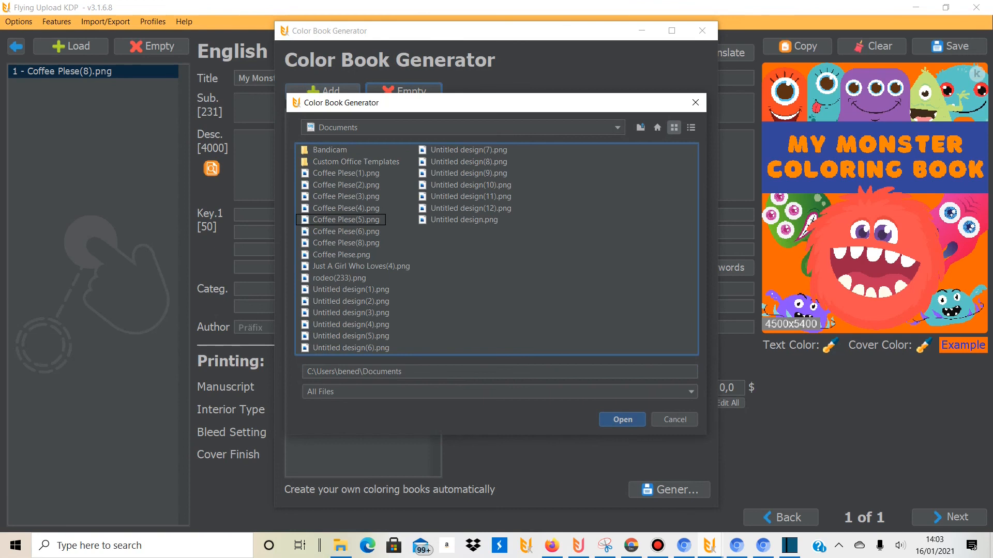
Add all the Coffee Plese and Untitled design PNG files to the coloring book
click(346, 174)
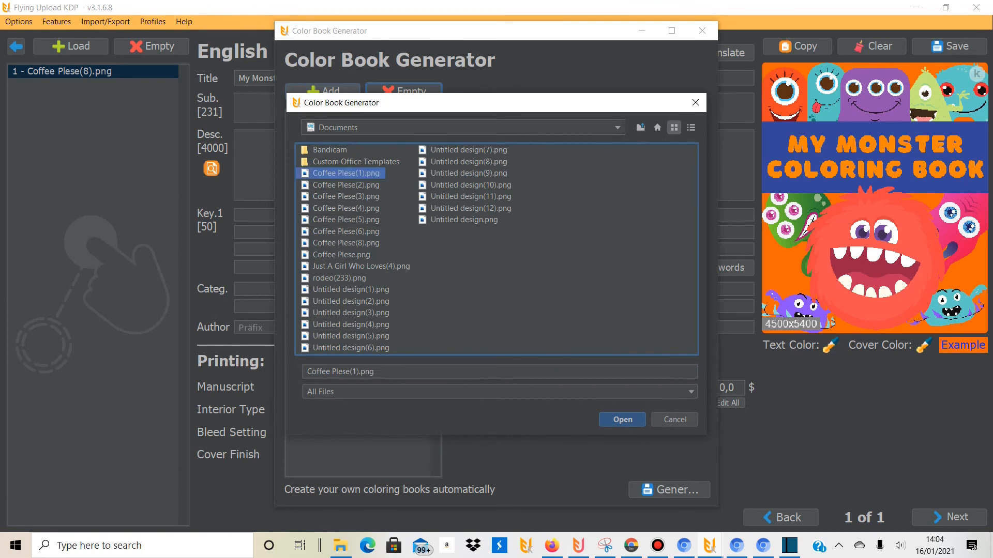
shift+click(341, 255)
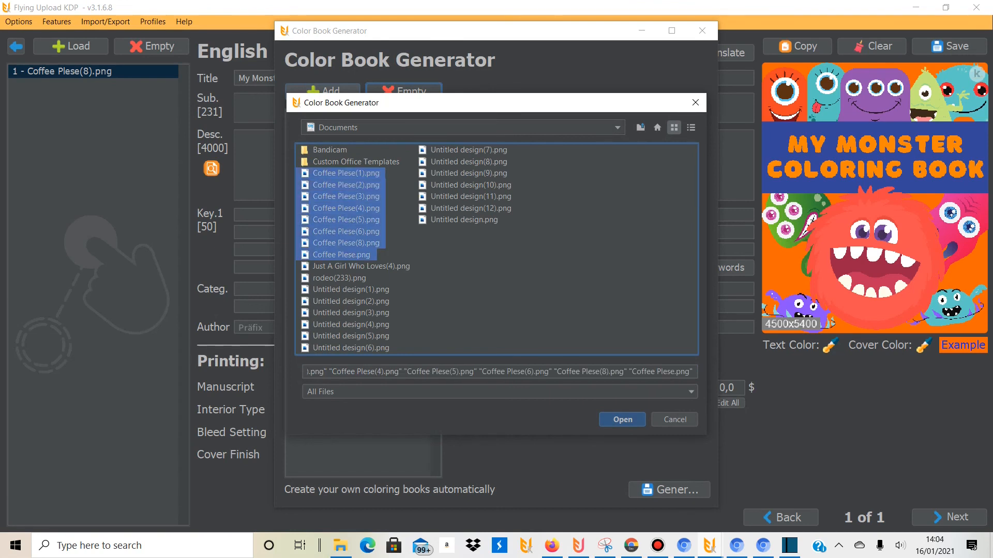
ctrl+click(350, 290)
ctrl+click(351, 302)
ctrl+click(350, 313)
ctrl+click(350, 325)
ctrl+click(351, 336)
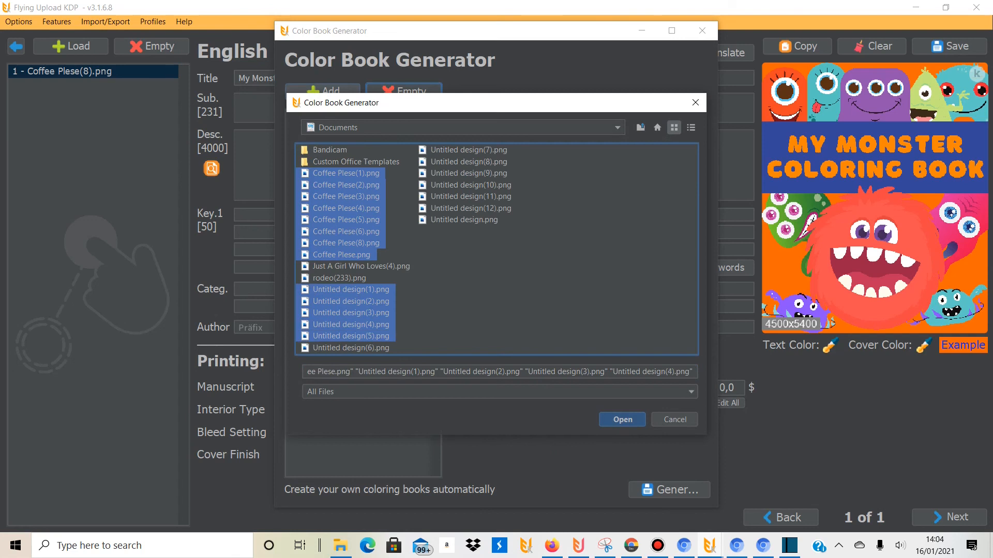
ctrl+click(351, 348)
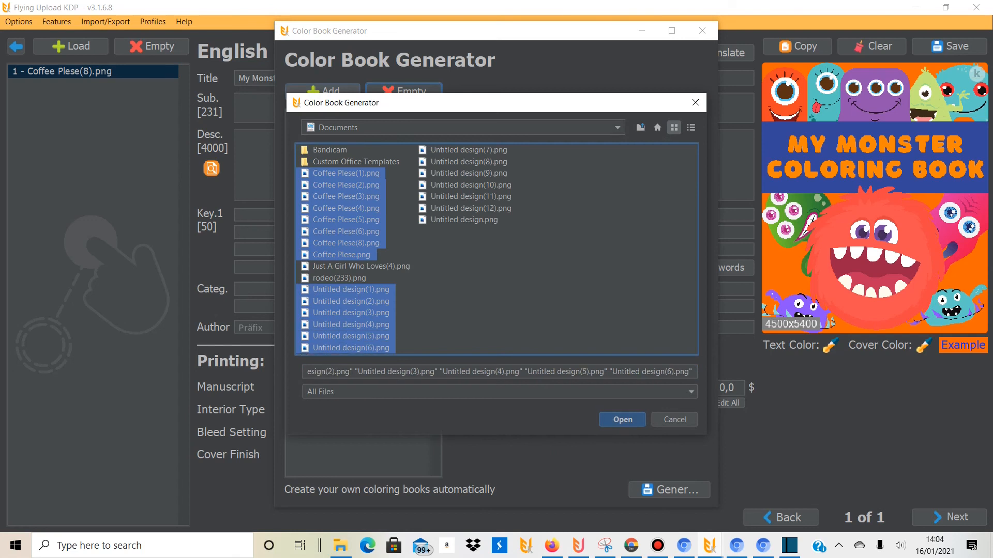
ctrl+click(468, 150)
ctrl+click(469, 162)
ctrl+click(469, 173)
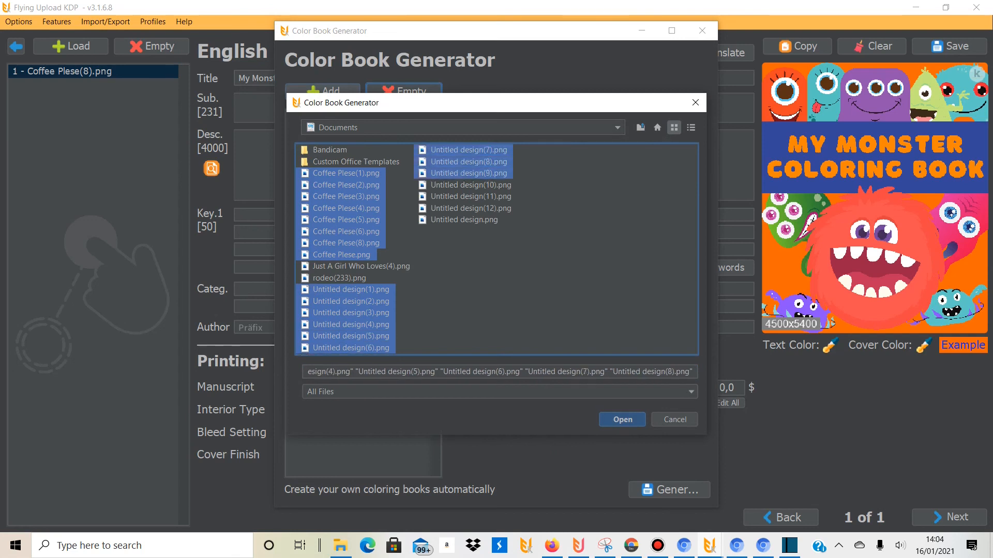
ctrl+click(469, 185)
ctrl+click(470, 197)
ctrl+click(469, 208)
ctrl+click(464, 220)
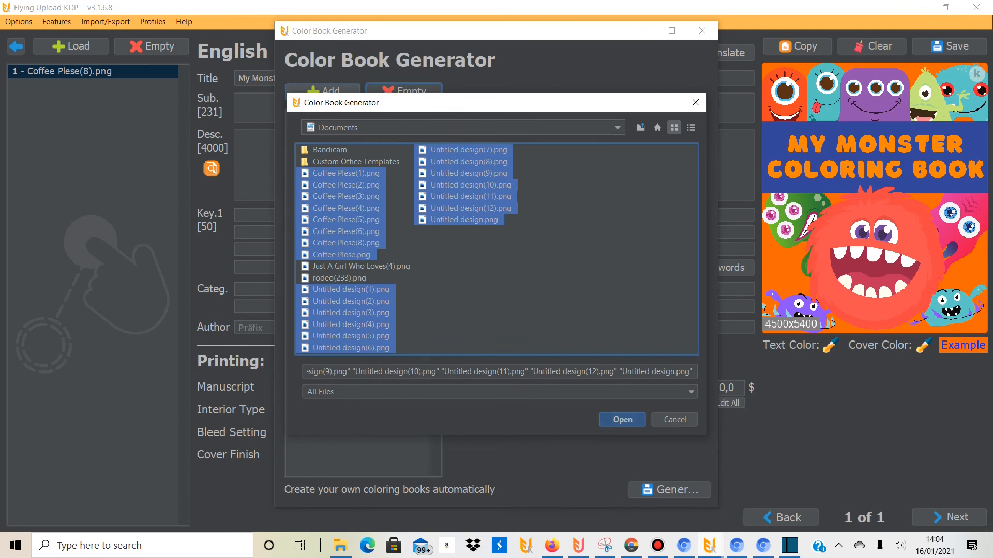
click(623, 419)
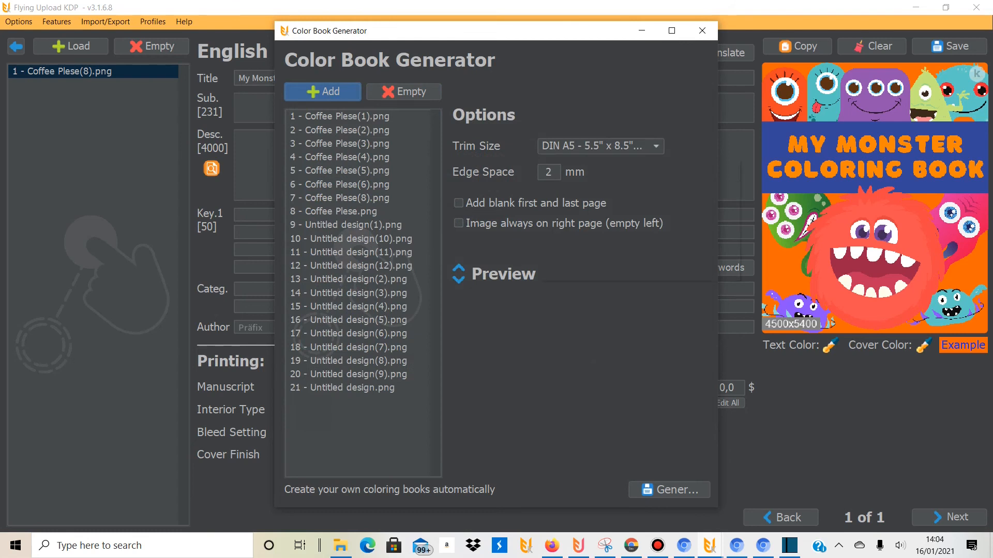
Set the trim size to 6" x 9", add blank first and last pages, and place images always on the right page
click(656, 146)
key(Down)
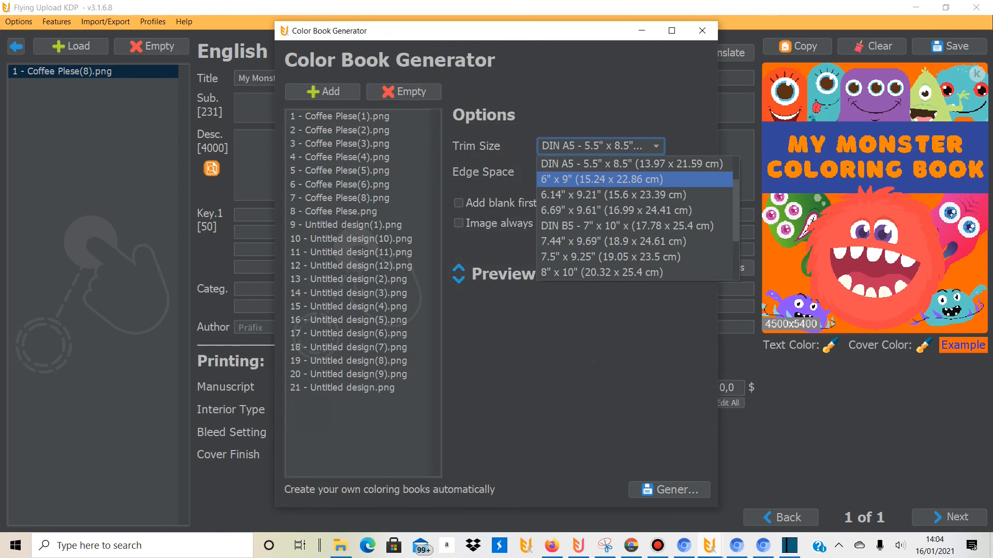
key(Return)
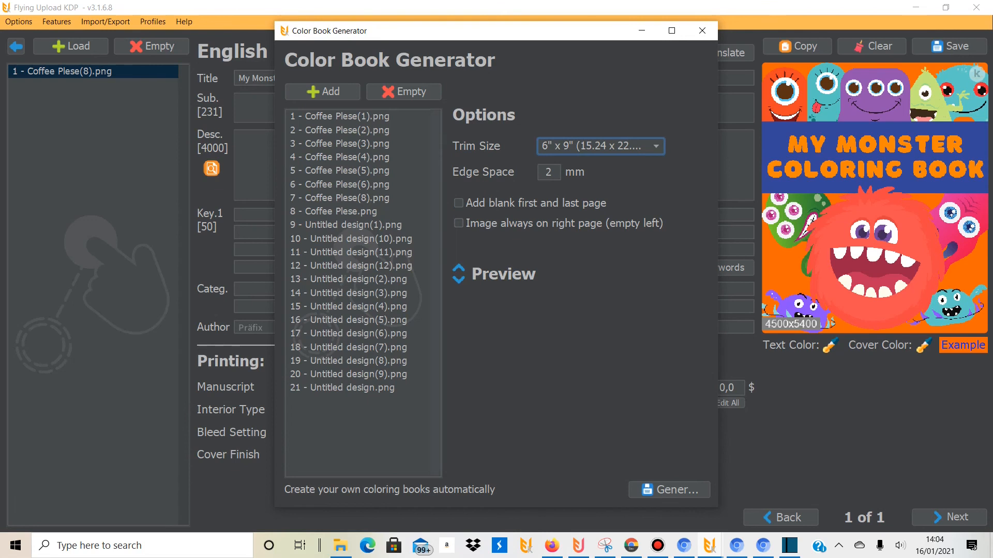
click(459, 204)
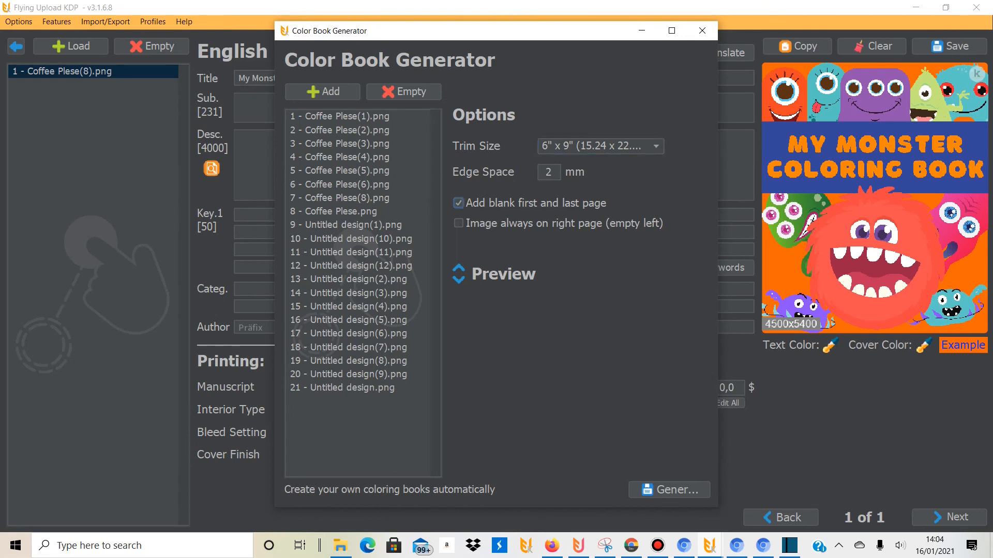
click(458, 223)
Generate the coloring book as ColorBook.pdf in the Documents folder and look through its first pages
click(669, 490)
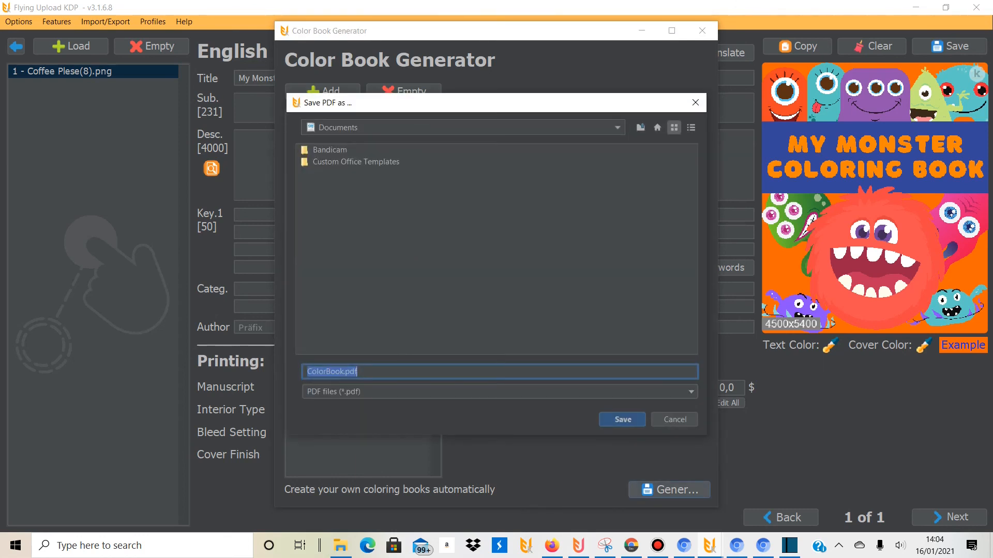
key(Return)
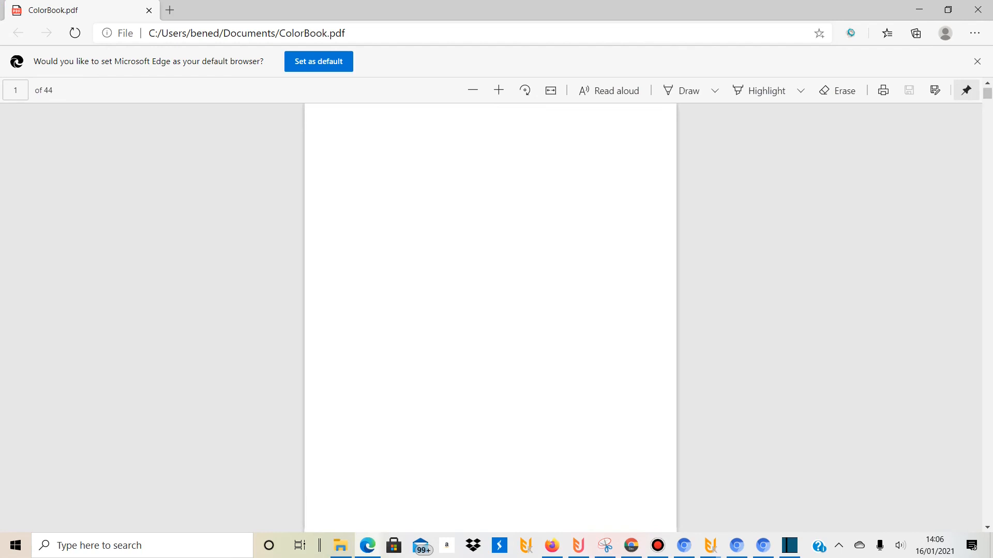
scroll(490, 318, down, 10)
scroll(490, 318, down, 7)
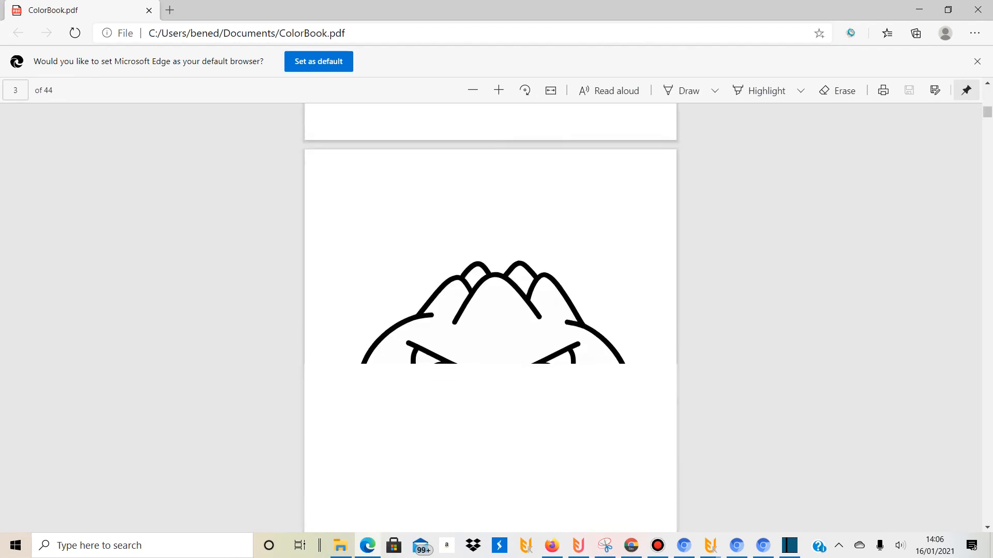
Look through the monster drawings and blank pages of ColorBook.pdf from page 3 to page 14
scroll(490, 318, up, 8)
scroll(490, 318, down, 15)
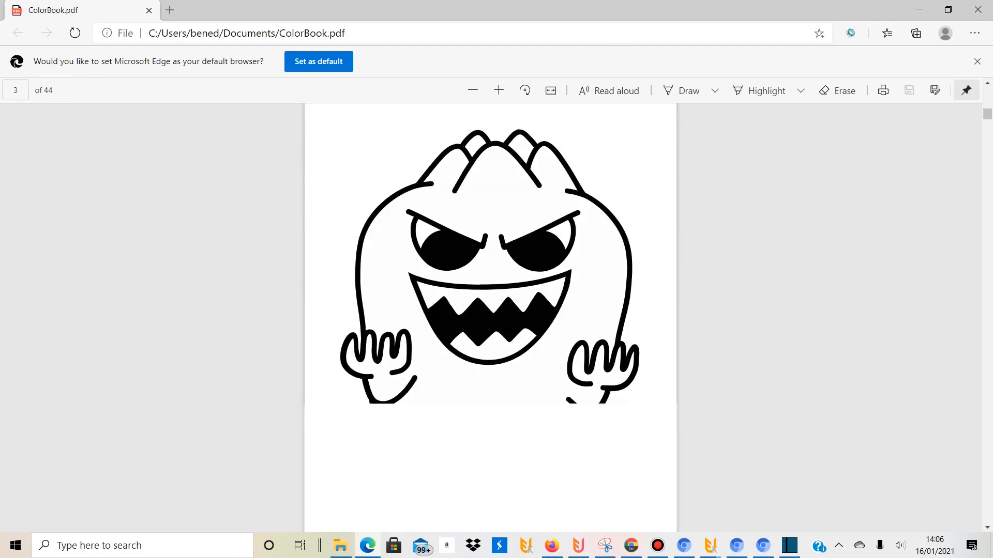
scroll(490, 318, down, 15)
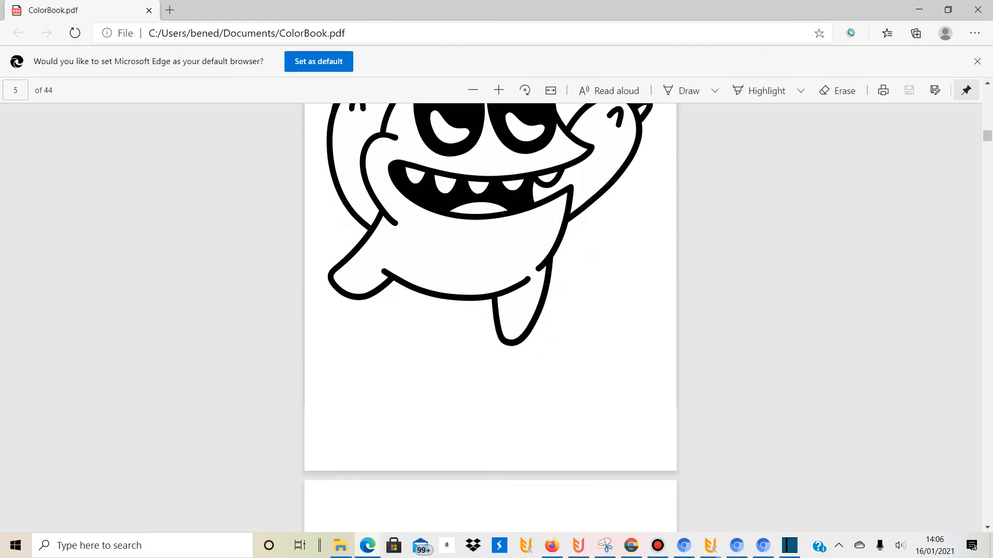
scroll(490, 318, up, 3)
scroll(490, 319, down, 15)
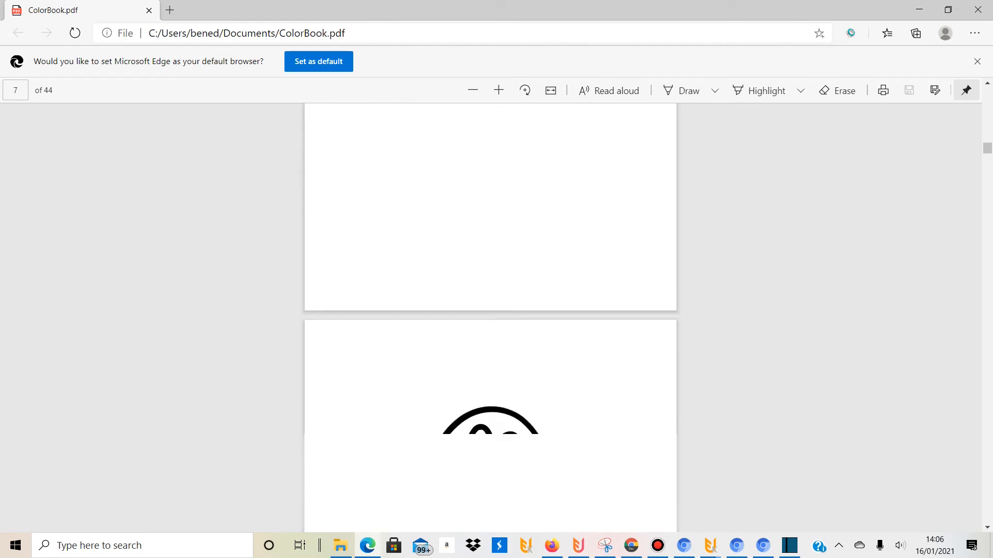
scroll(491, 318, down, 15)
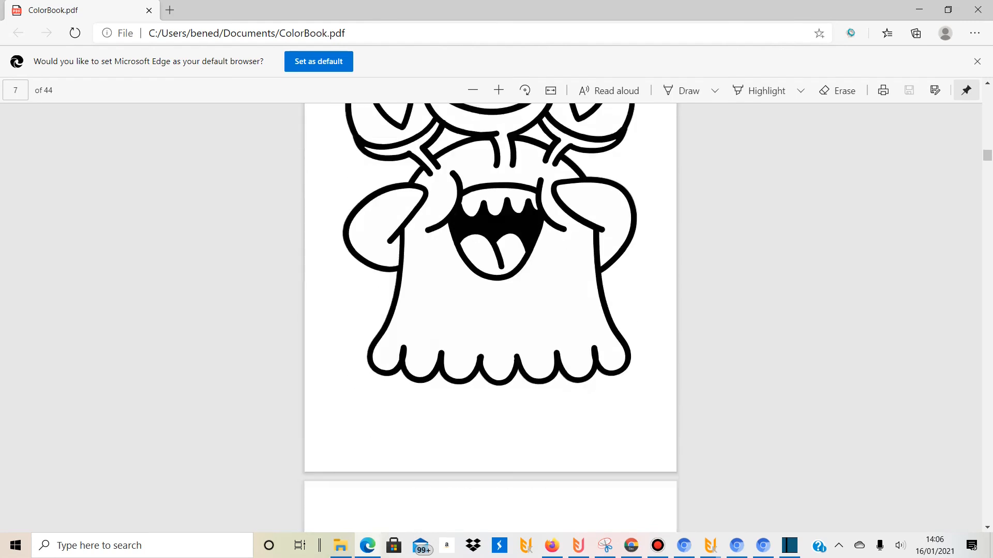
scroll(490, 318, down, 5)
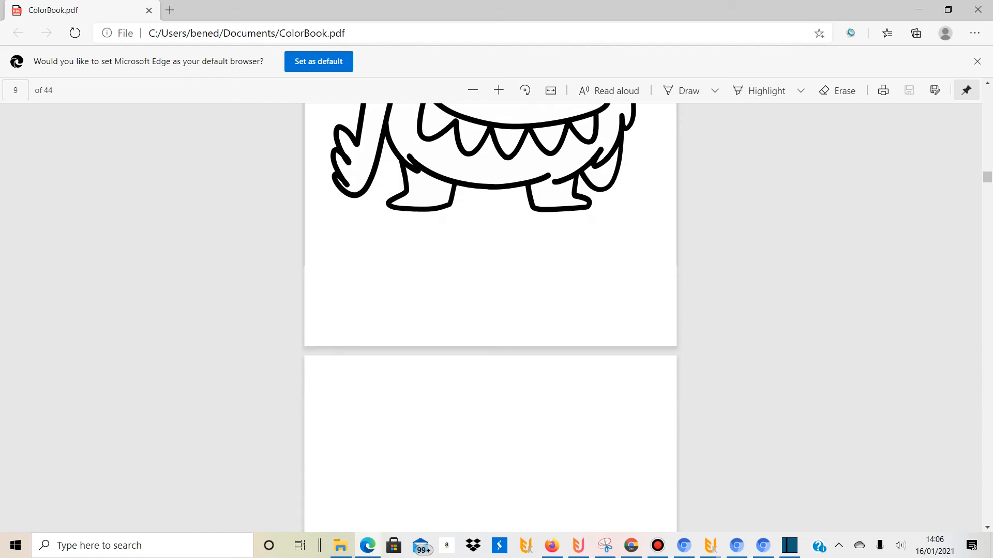
scroll(490, 318, down, 12)
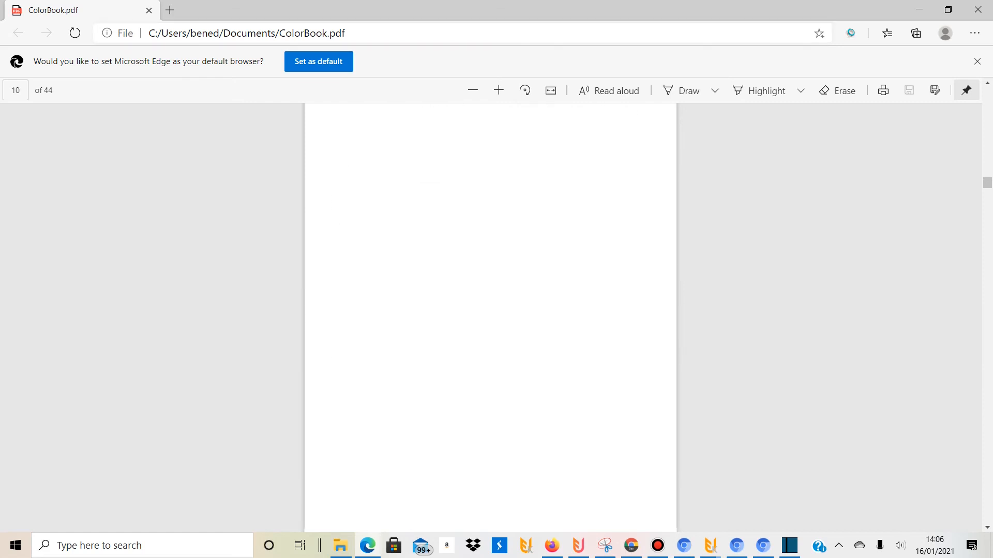
scroll(490, 318, down, 14)
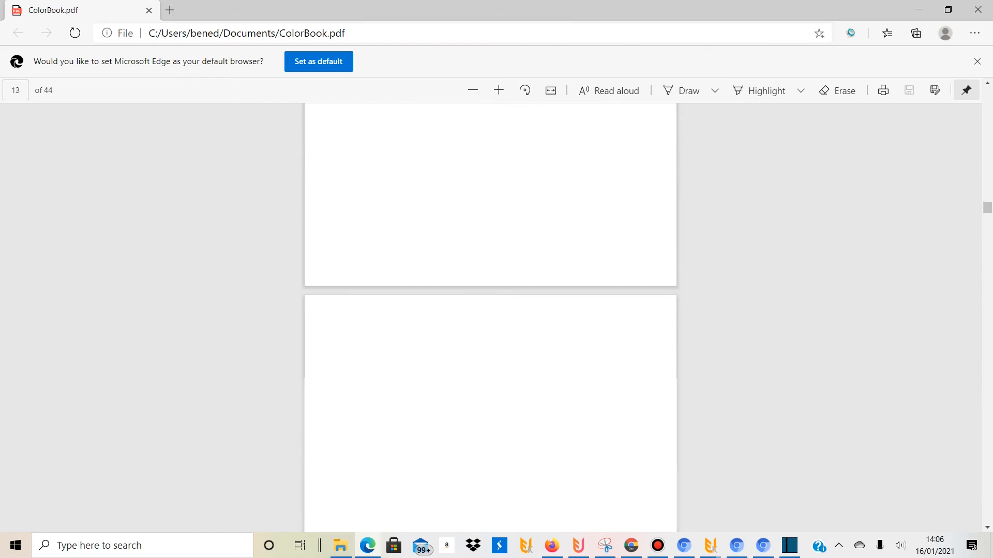
scroll(490, 318, down, 16)
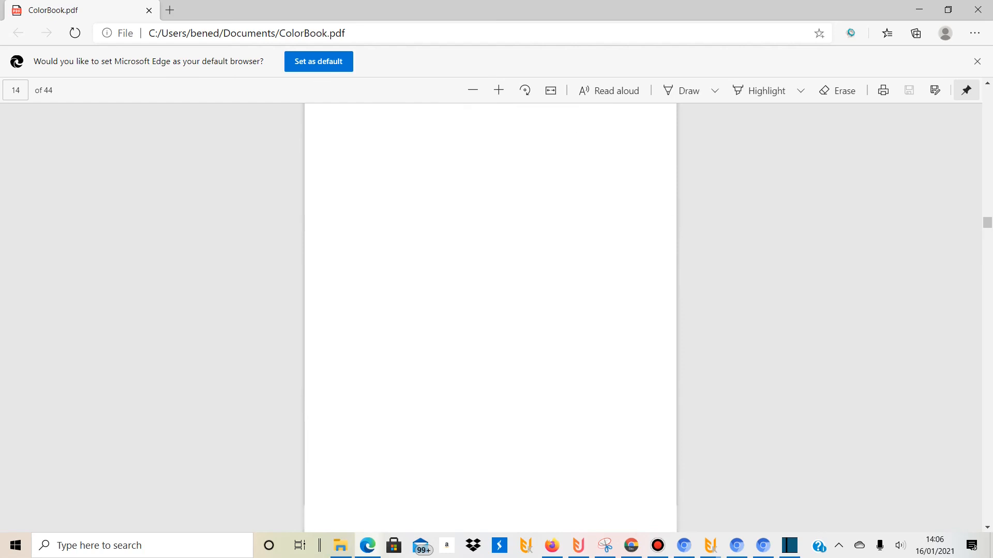
Zoom out the PDF and examine the colored cover page on page 15 and the drawings that follow, up to about page 25
click(473, 90)
click(473, 90)
click(473, 91)
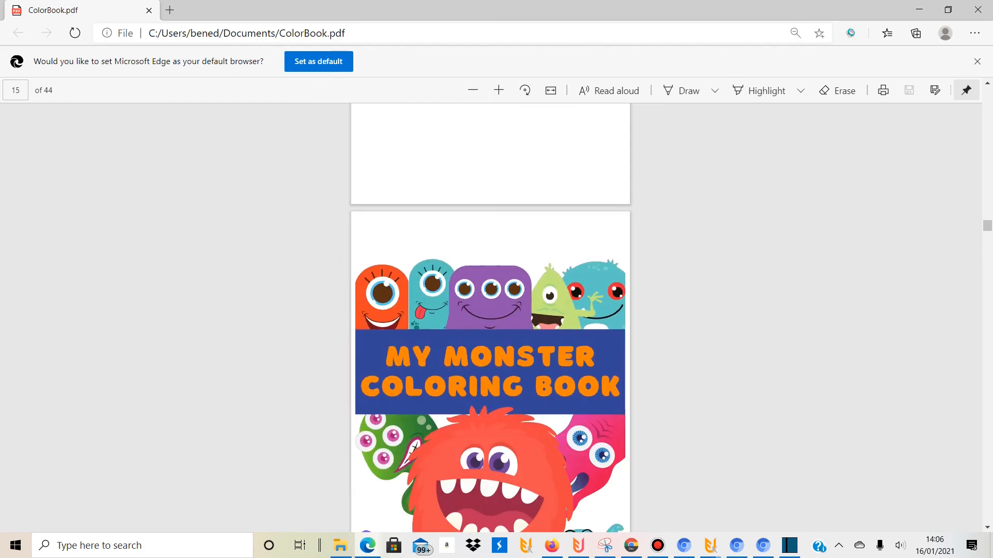
scroll(490, 318, down, 5)
scroll(490, 318, up, 4)
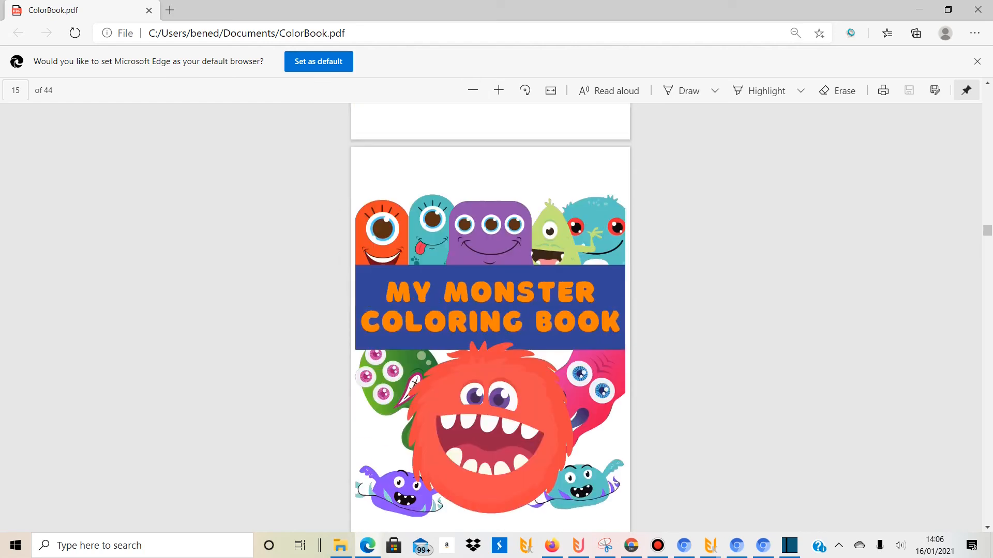
scroll(490, 318, down, 3)
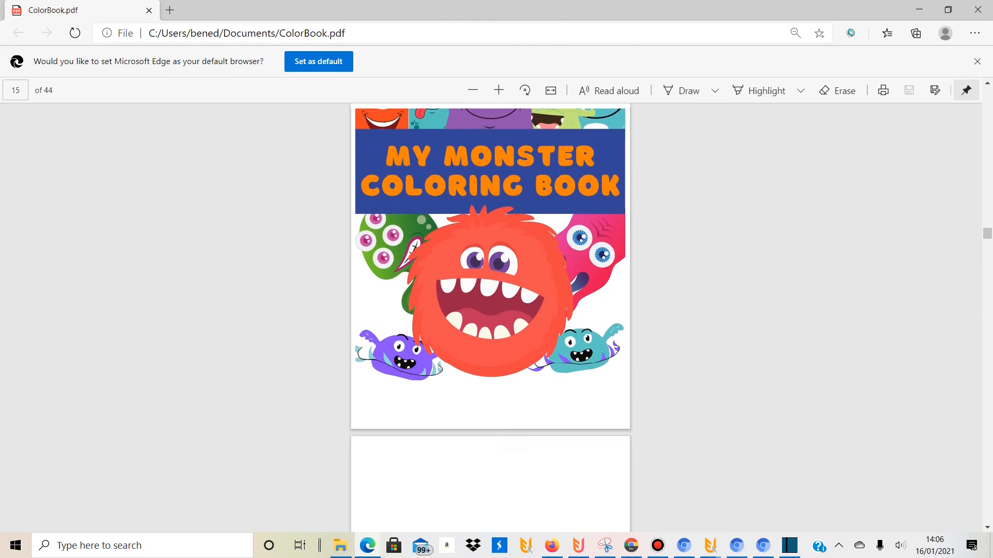
scroll(491, 318, up, 4)
scroll(490, 319, down, 3)
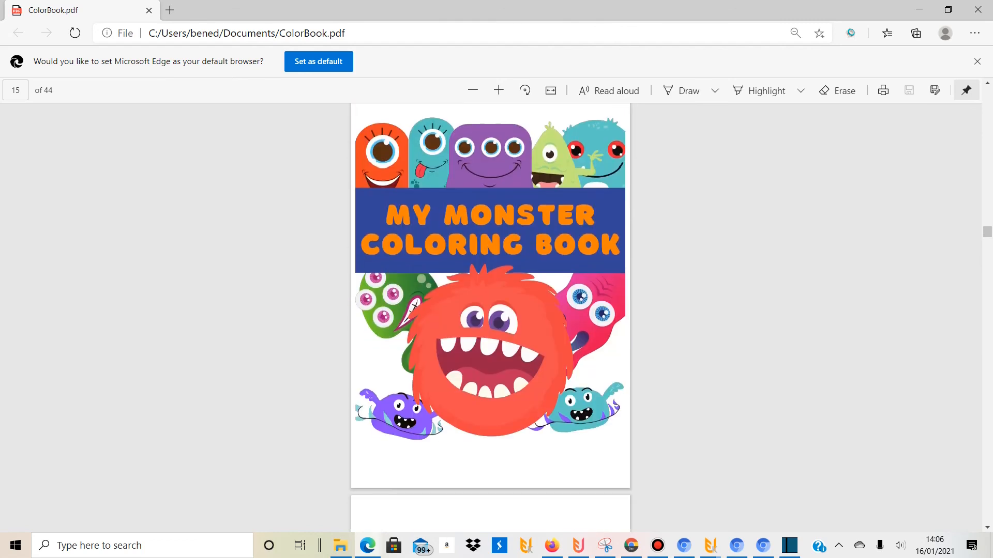
scroll(490, 318, down, 20)
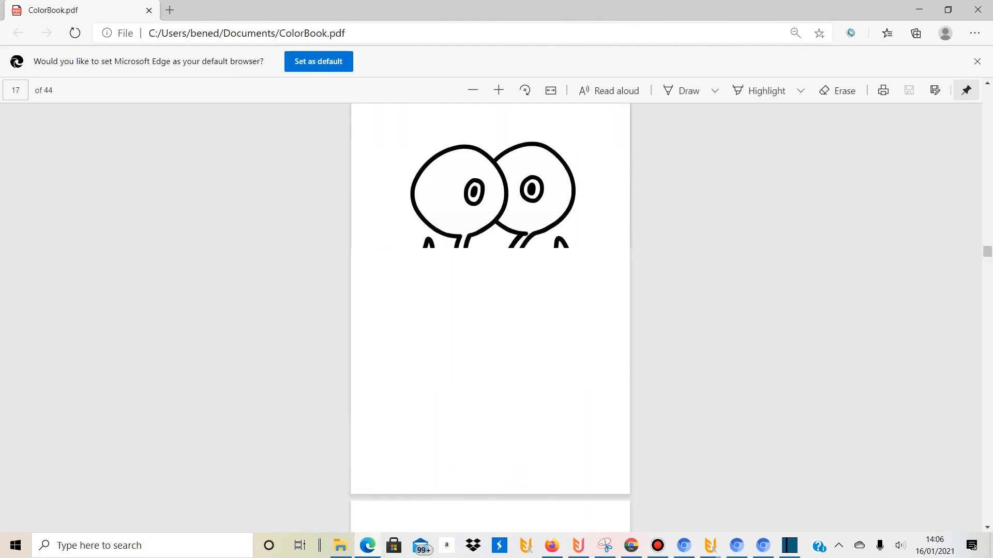
scroll(491, 318, down, 20)
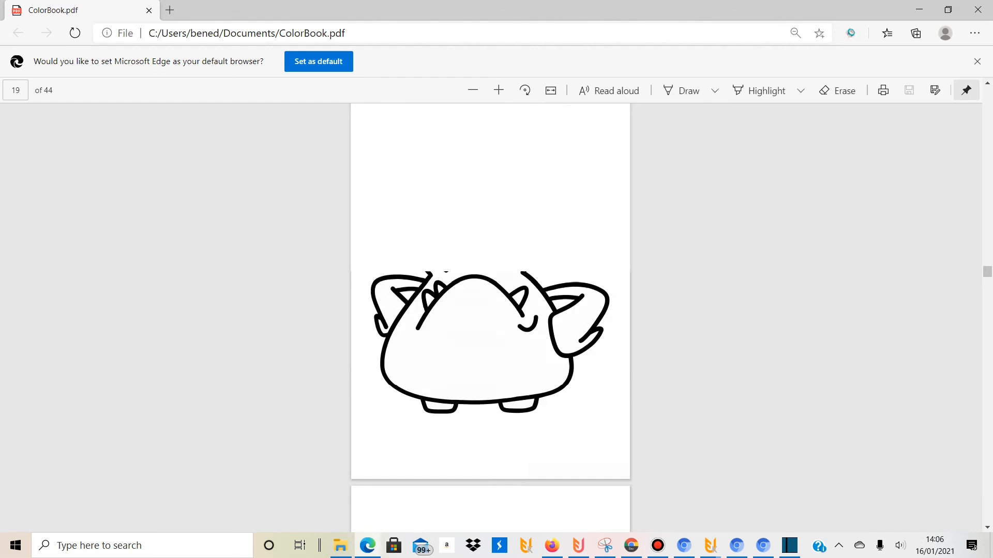
scroll(490, 318, down, 20)
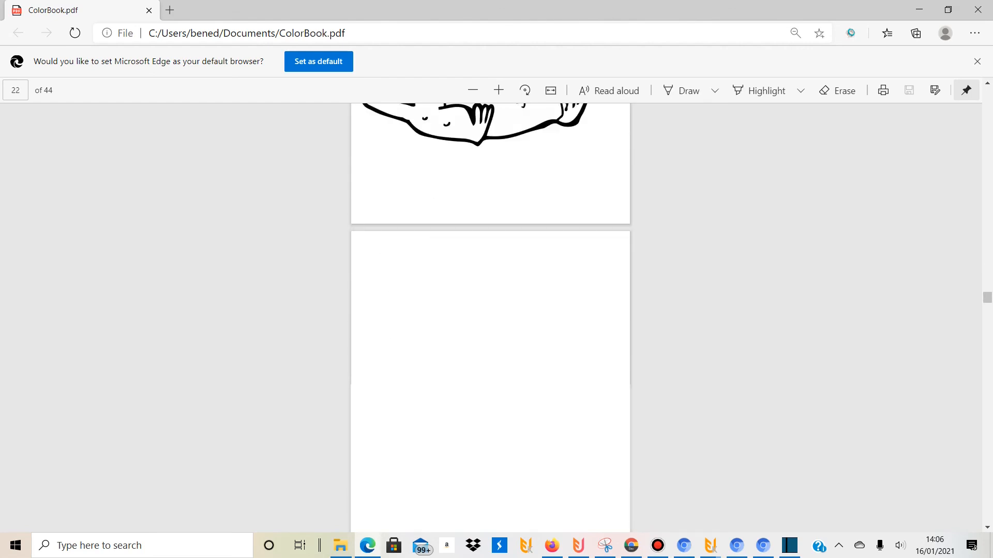
scroll(490, 318, down, 7)
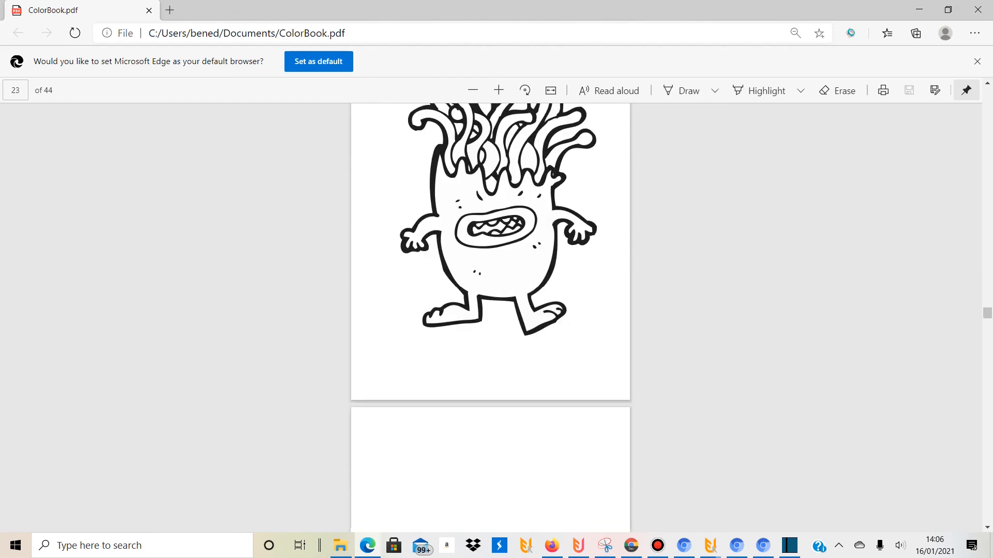
scroll(490, 318, down, 20)
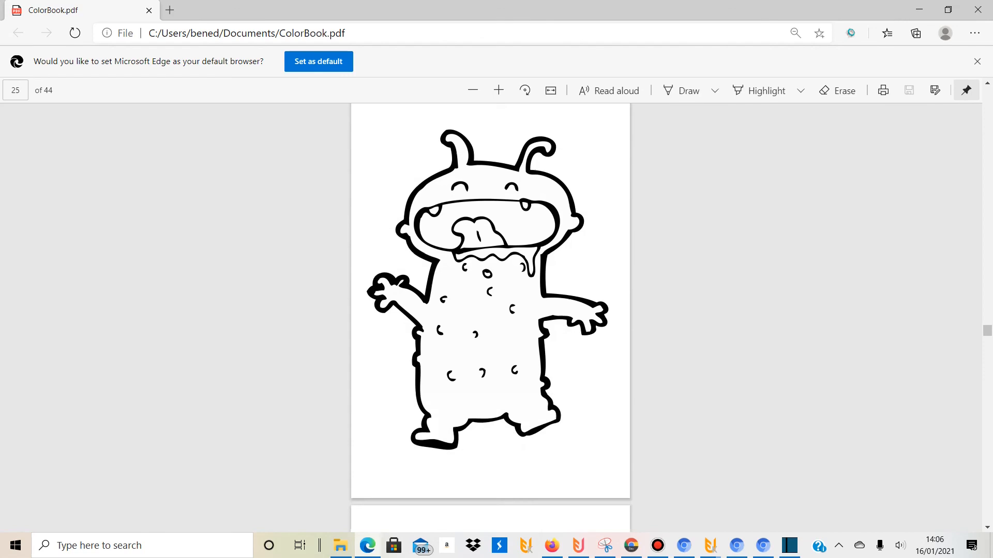
scroll(491, 318, down, 5)
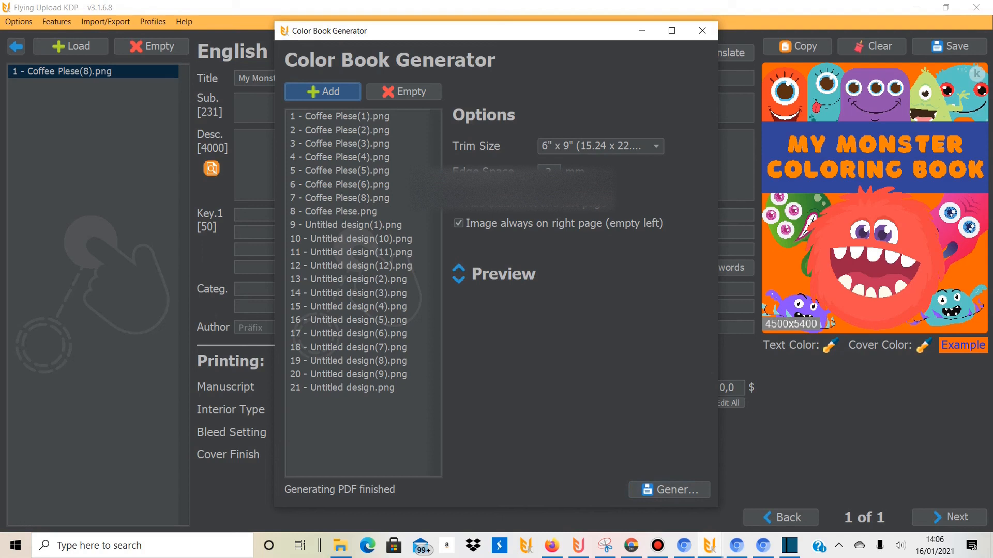
Switch to Flying Upload KDP, close the Color Book Generator, and add ColorBook.pdf from Documents to the managed manuscripts, saving the settings
click(702, 31)
click(19, 22)
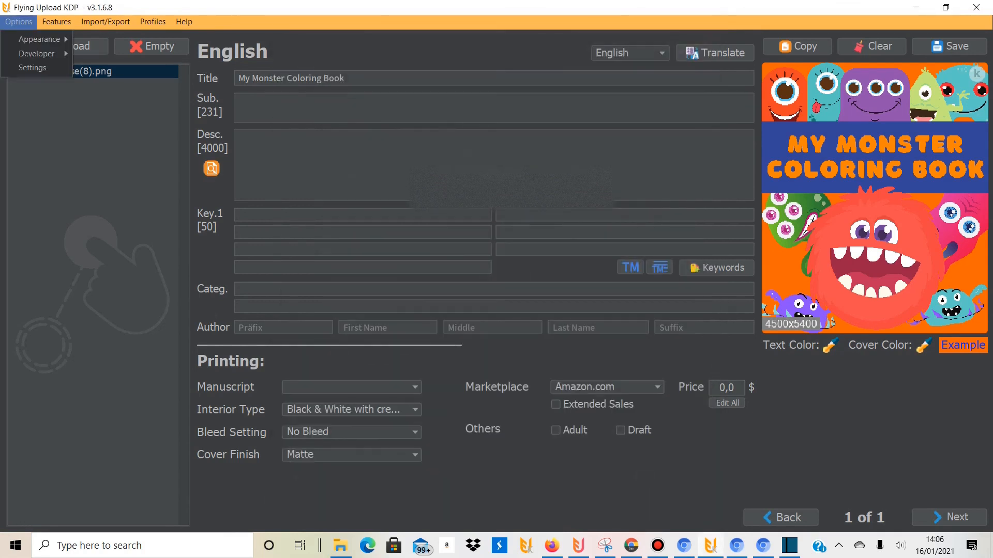
click(32, 67)
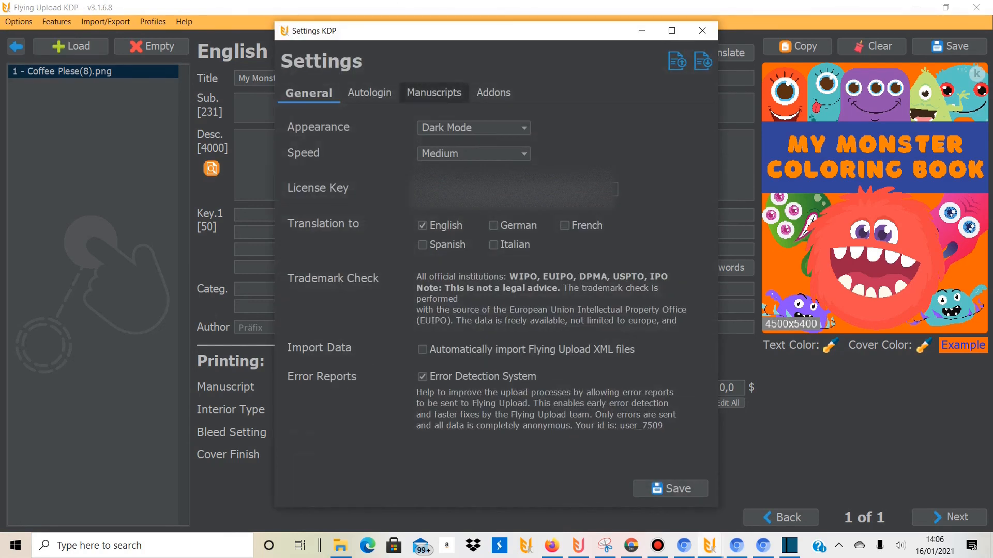
click(434, 92)
click(323, 151)
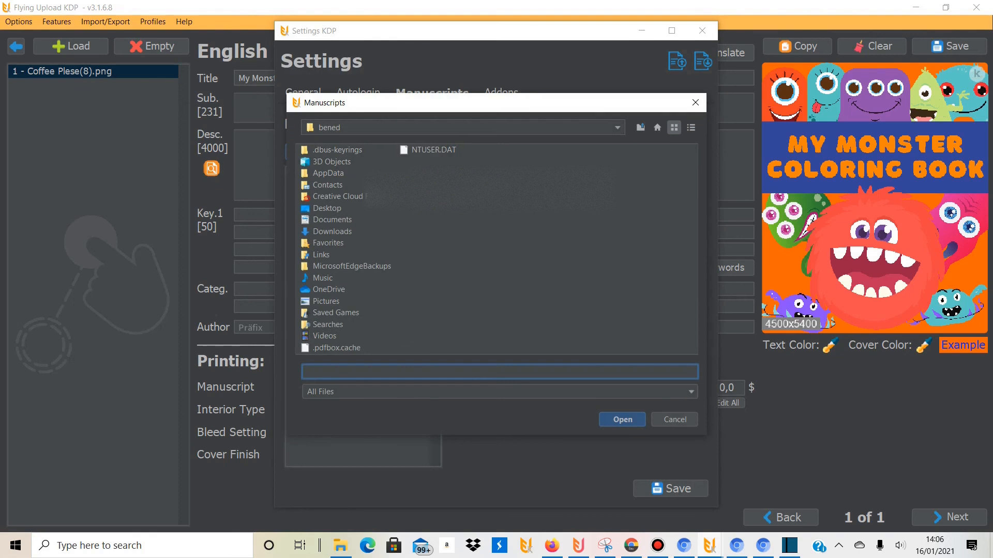
click(332, 221)
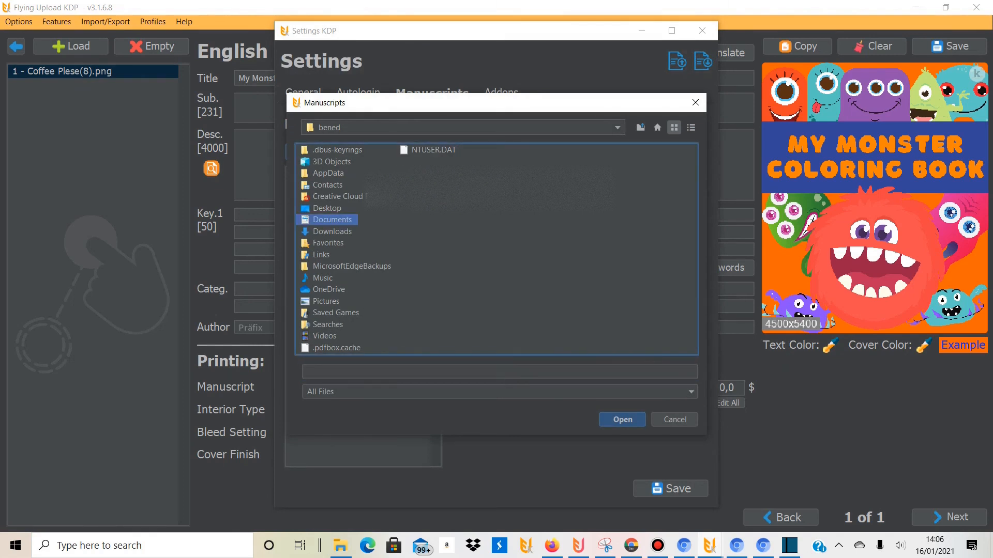
double_click(332, 220)
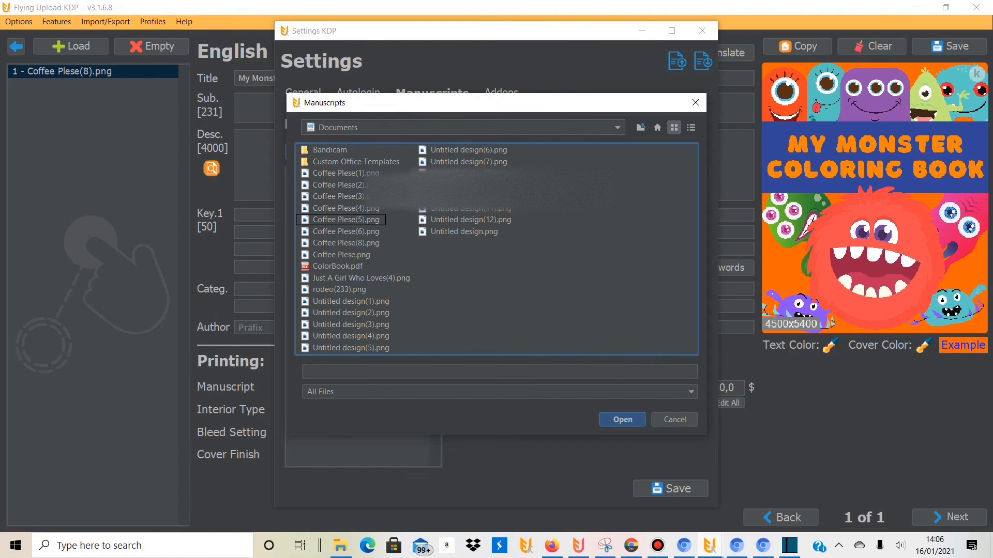
double_click(337, 266)
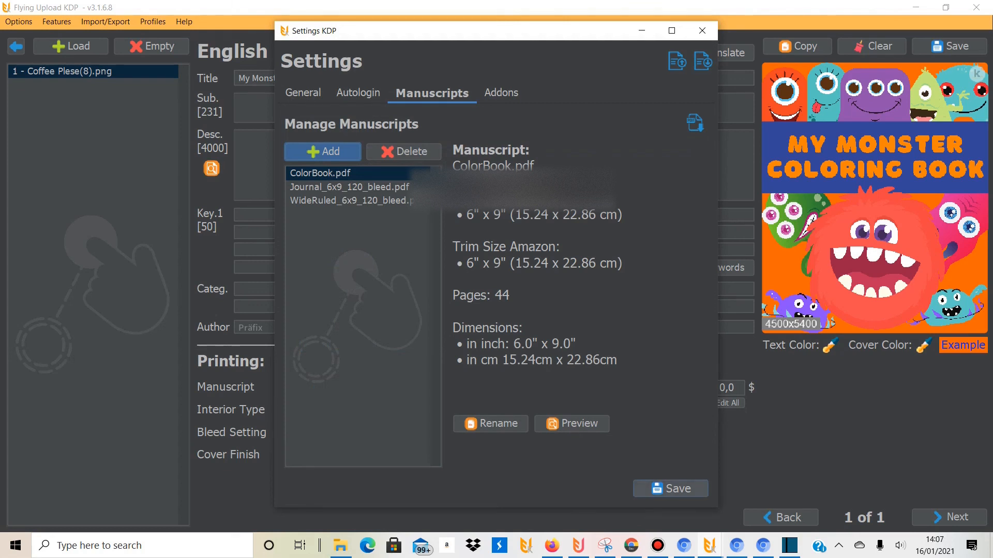
click(671, 488)
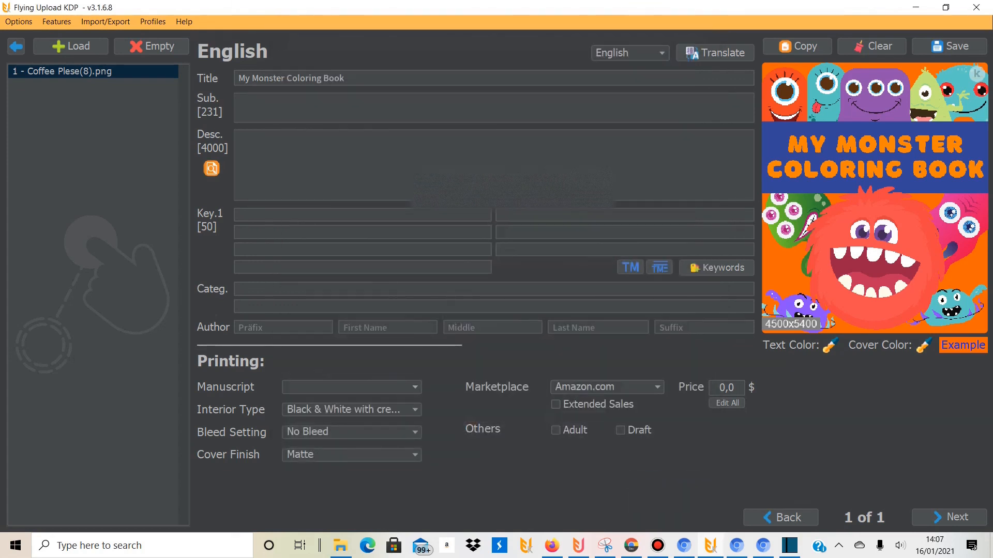
Check which manuscripts can be chosen for the book in its printing options
click(415, 388)
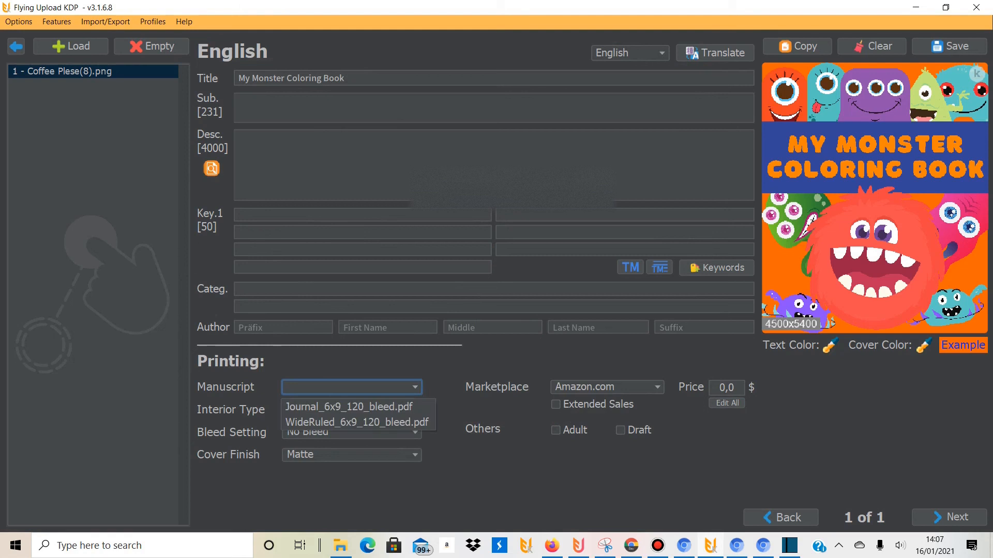
click(414, 388)
click(415, 388)
click(414, 387)
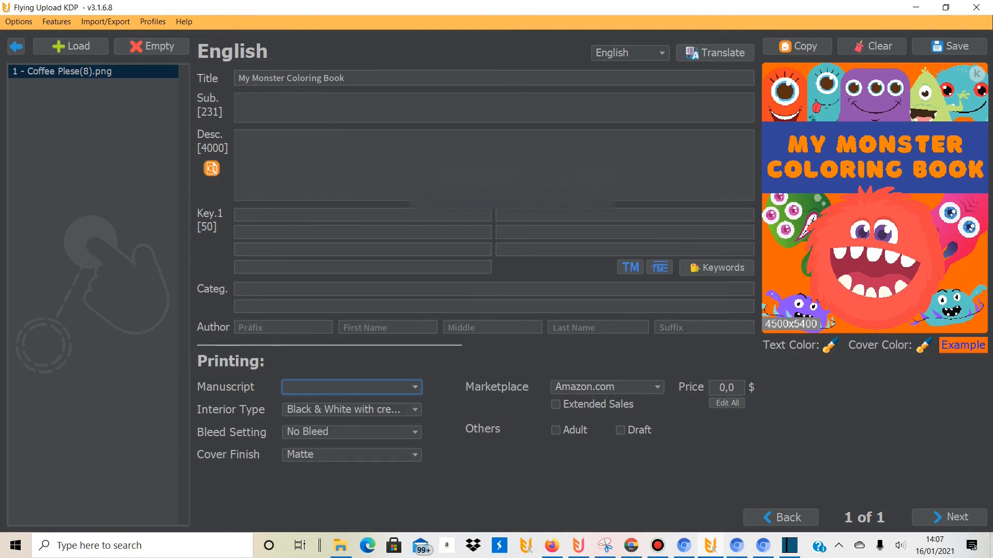
Reopen the settings and check the ColorBook.pdf entry among the managed manuscripts
click(19, 21)
click(29, 67)
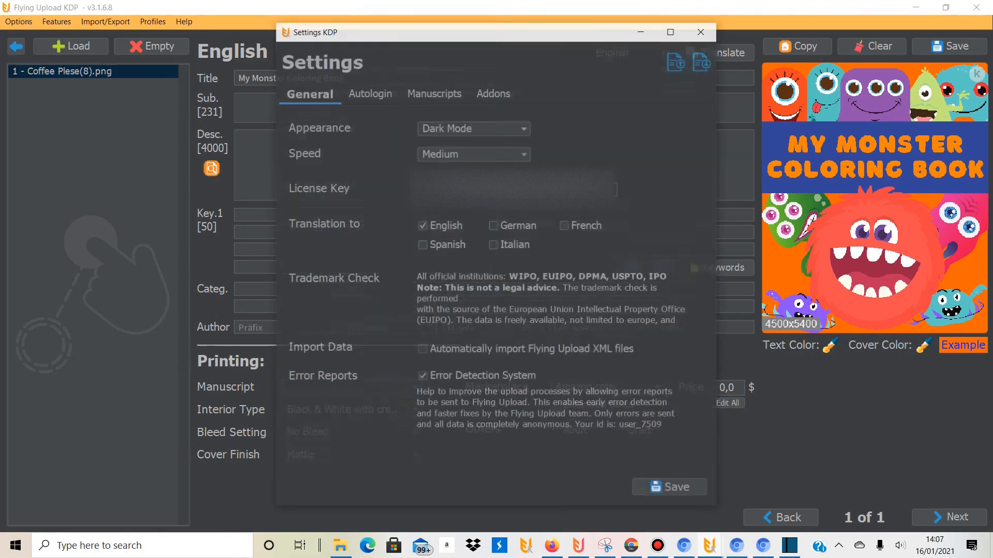
click(370, 93)
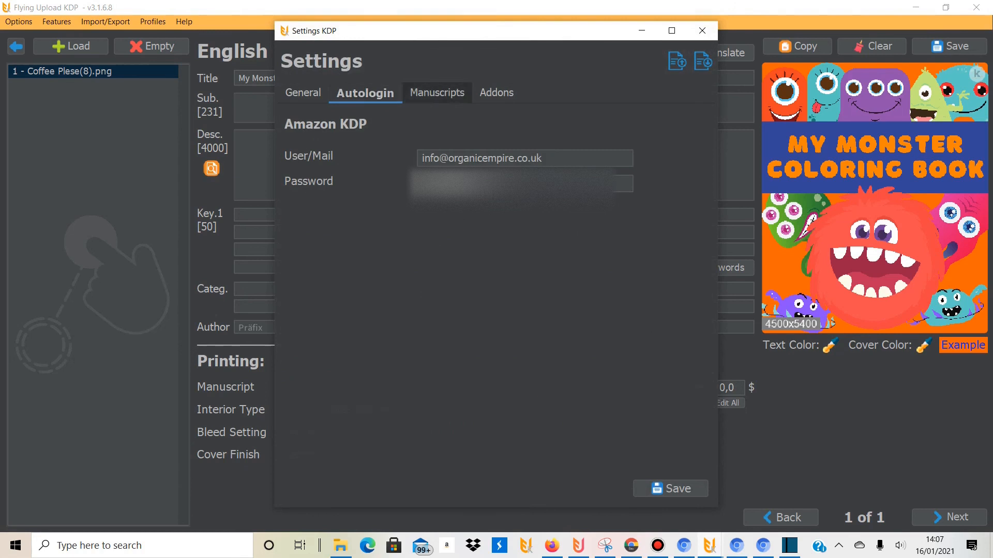
click(435, 93)
click(336, 174)
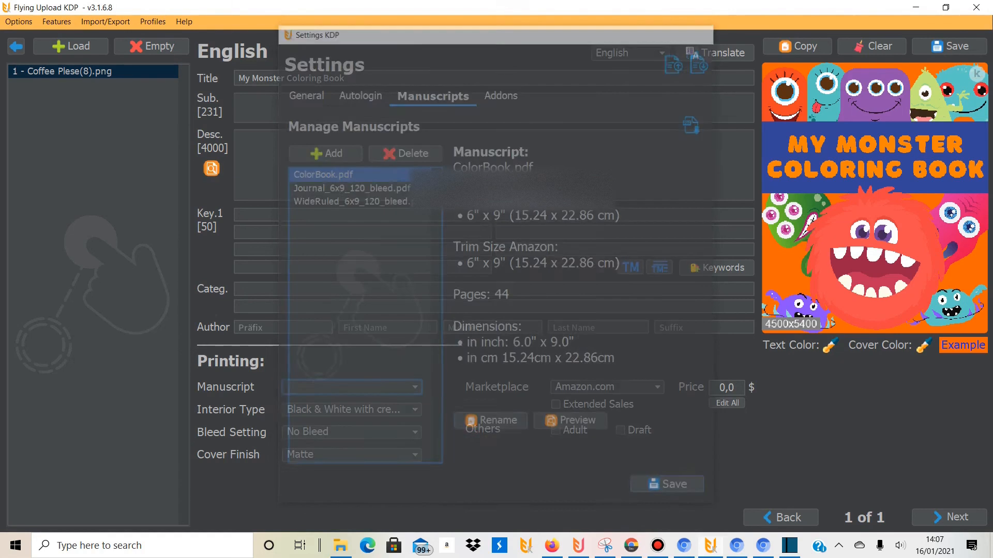
Review the manuscript choices again and the available Amazon marketplaces in the printing options, leaving both selections as they are
click(352, 410)
click(352, 410)
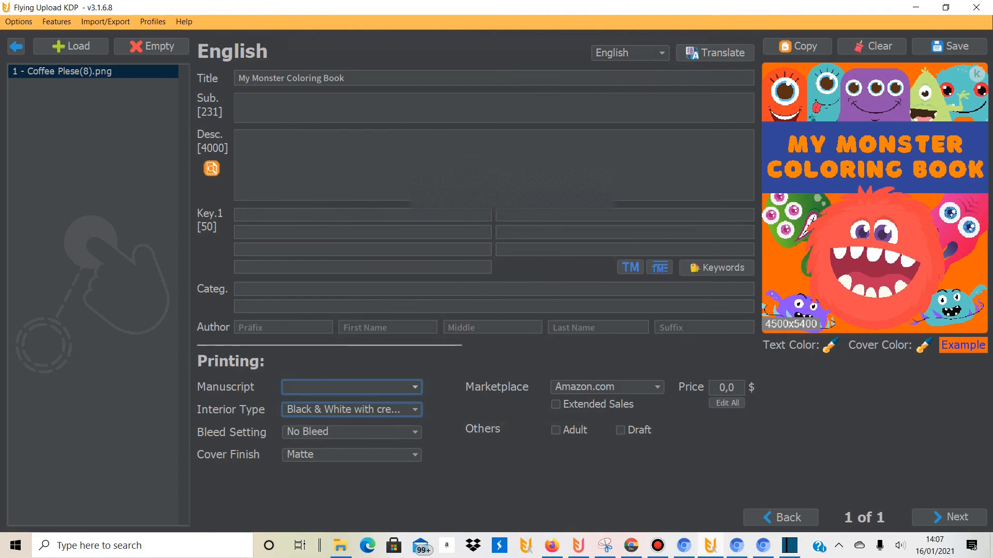
click(352, 387)
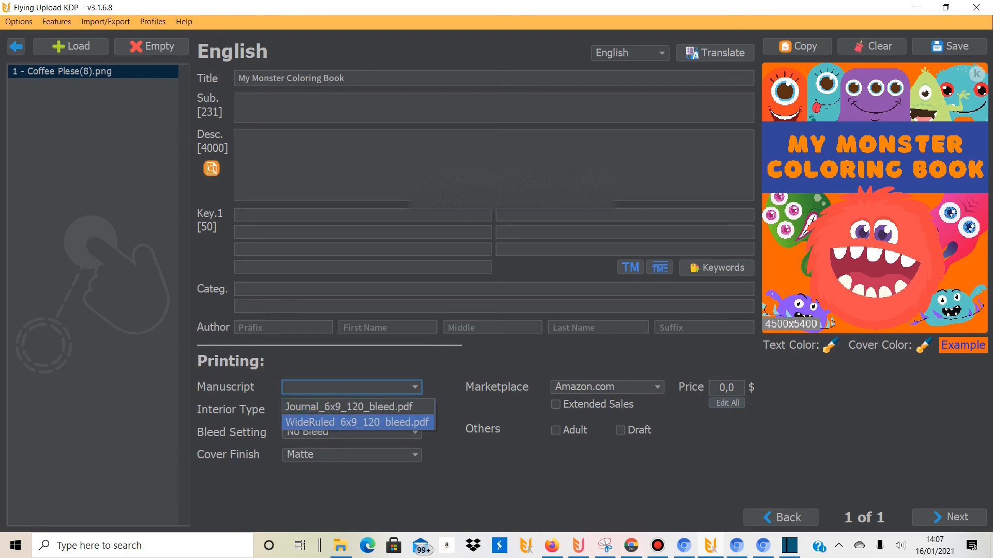
click(124, 331)
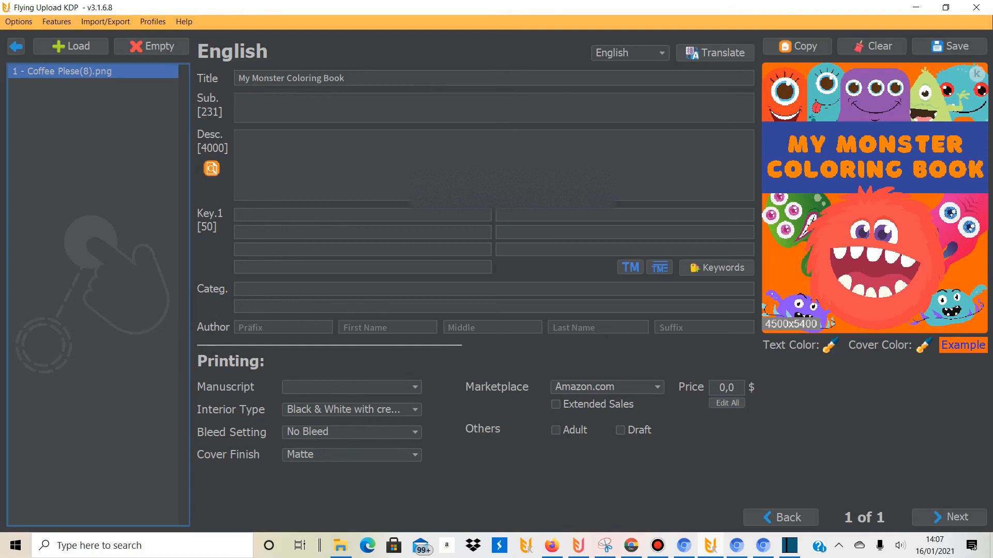
click(610, 387)
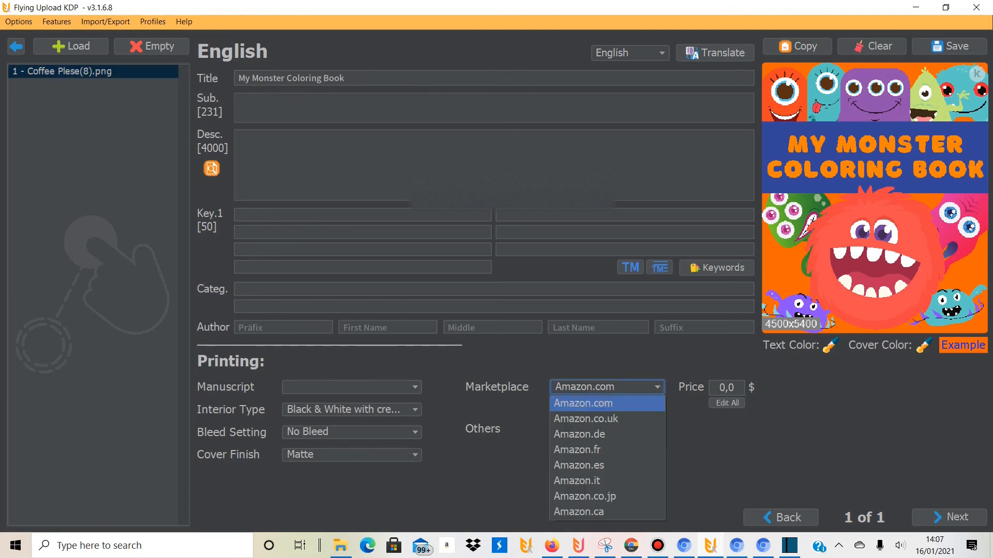
key(Escape)
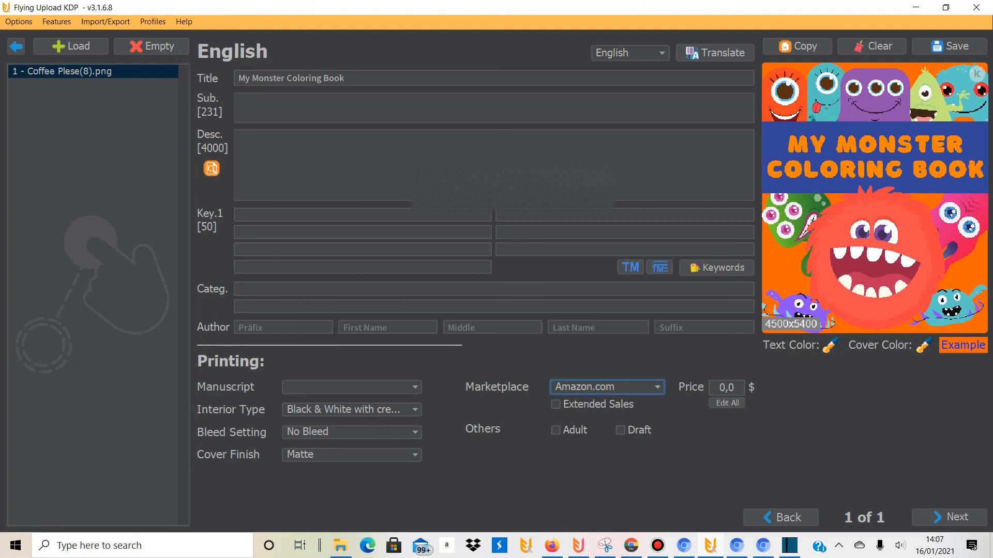
Set the interior type to Black & White with white paper and try to generate an example cover
click(352, 410)
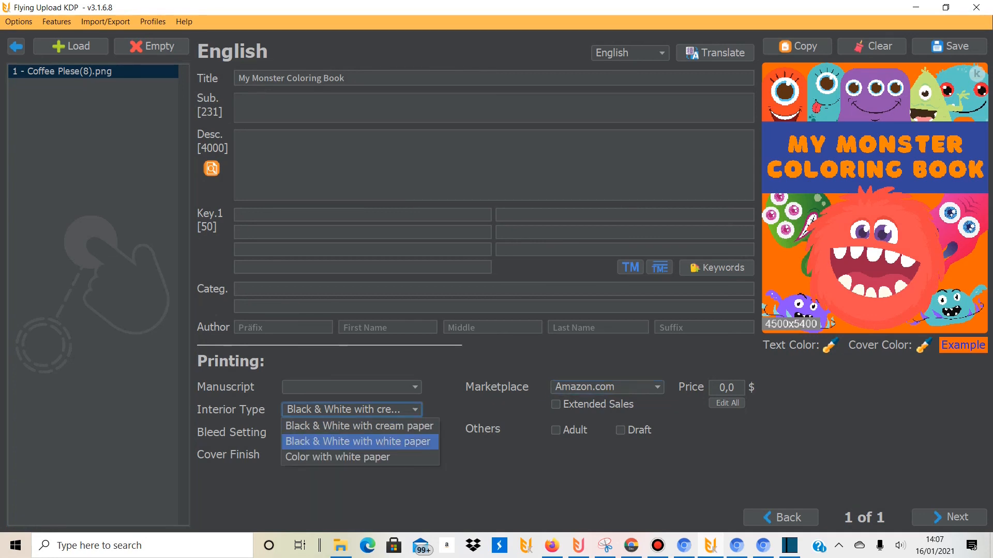
click(358, 442)
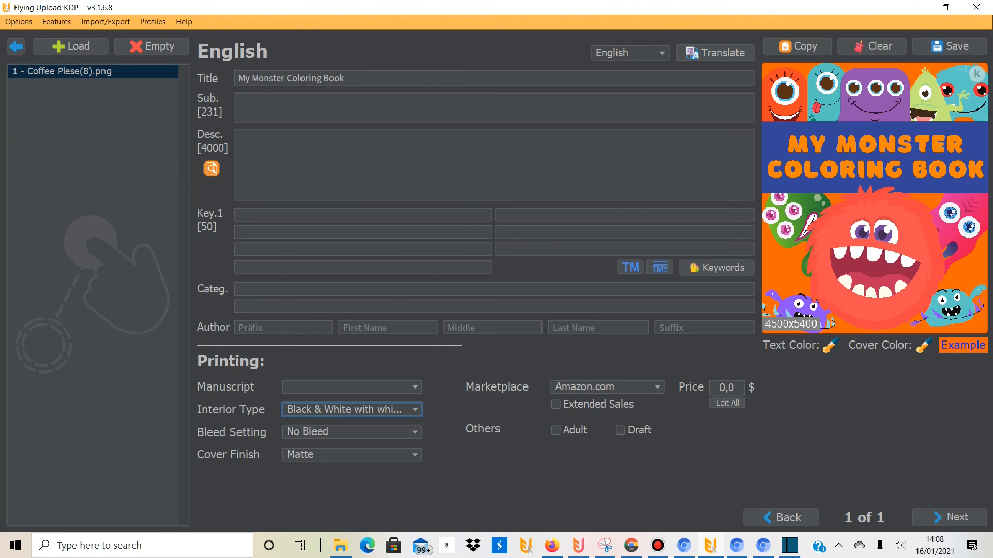
click(963, 345)
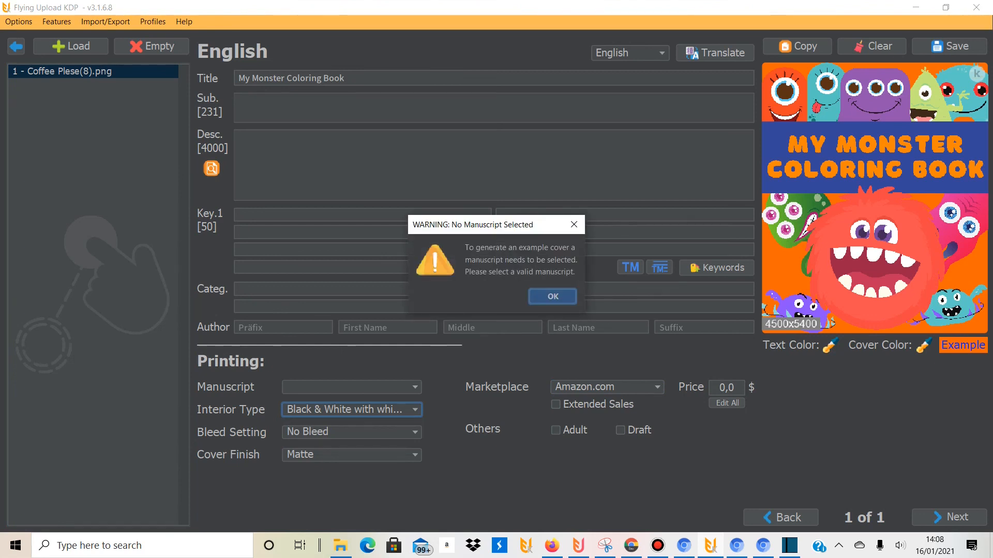
key(Return)
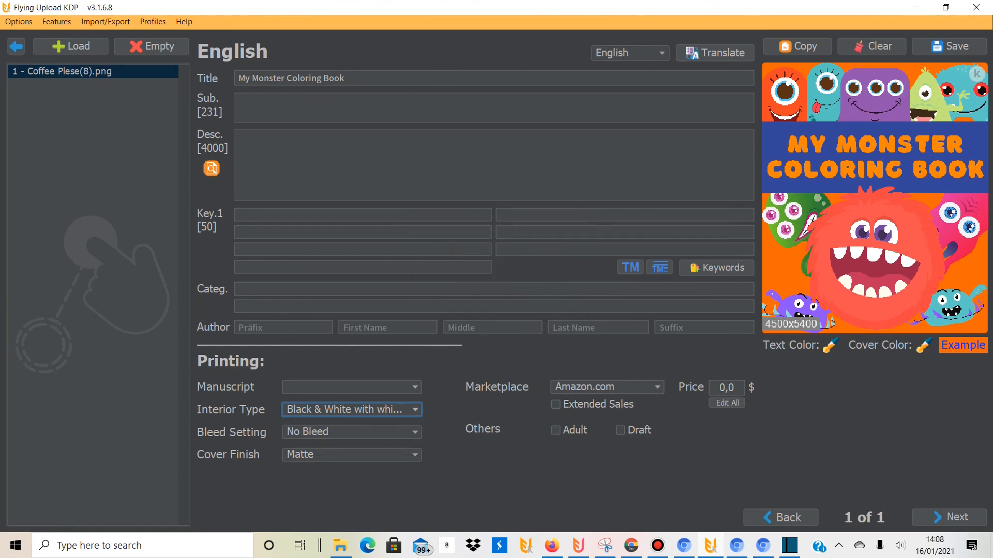
Choose Journal_6x9_120_bleed.pdf as the book's manuscript and generate the example cover
click(352, 387)
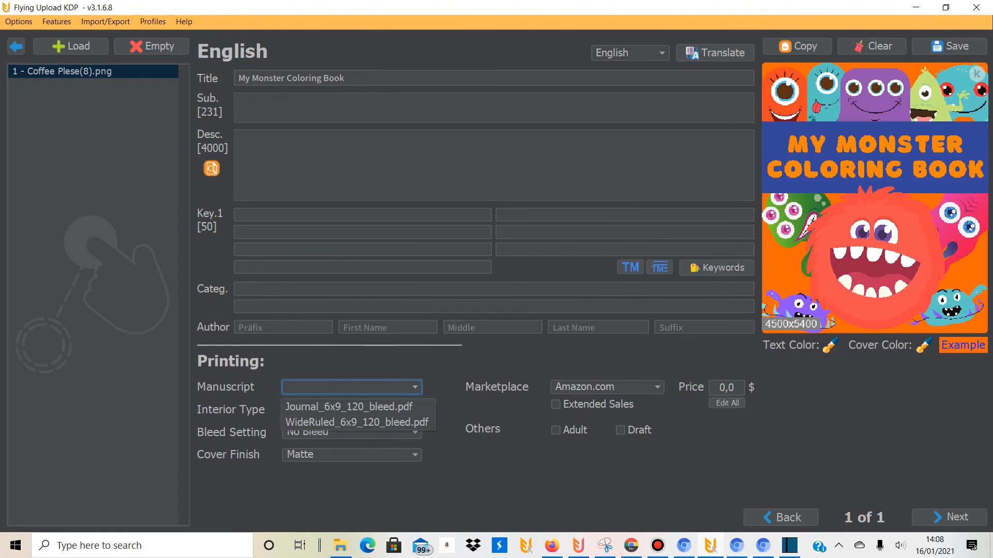
click(352, 407)
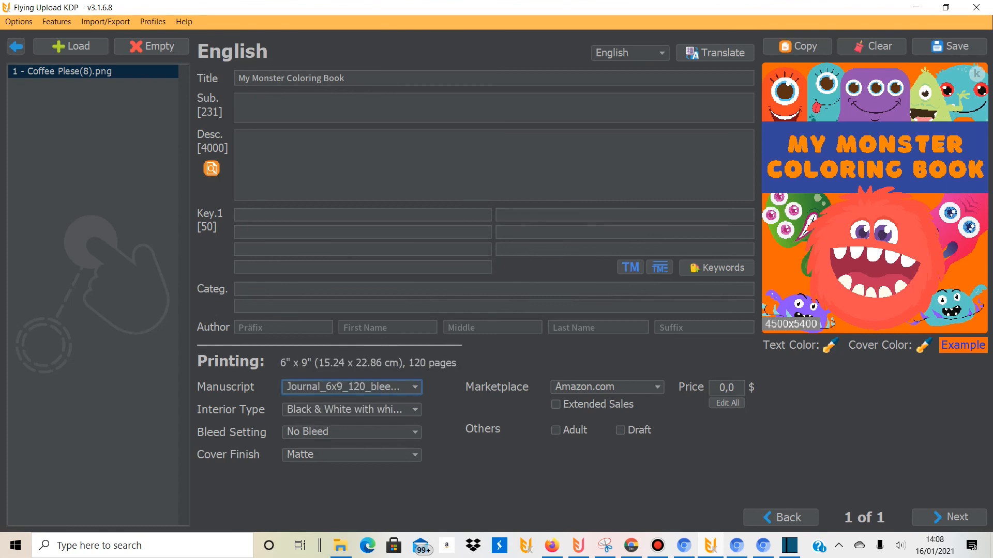
click(963, 345)
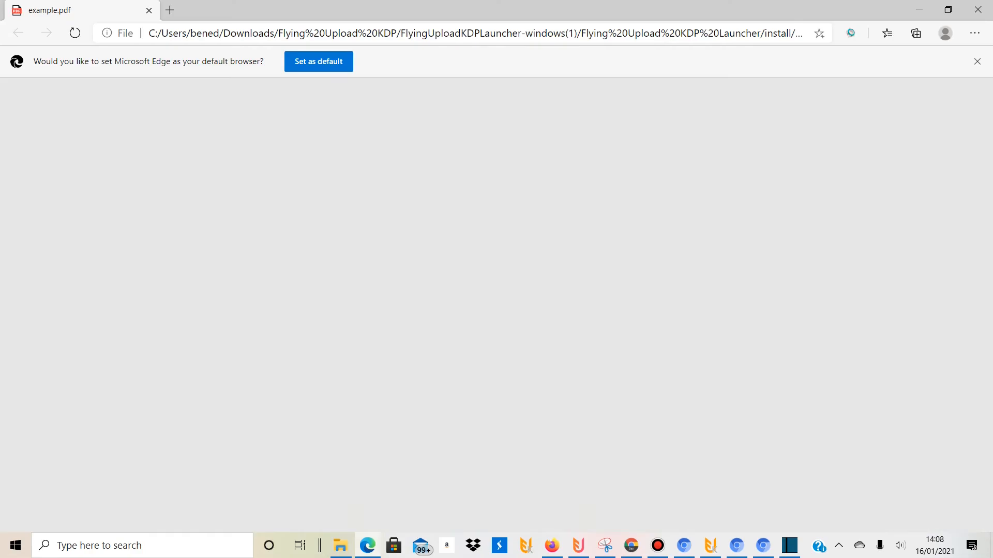
Examine the back, spine and front of the full cover in example.pdf, and close the preview
scroll(491, 315, down, 3)
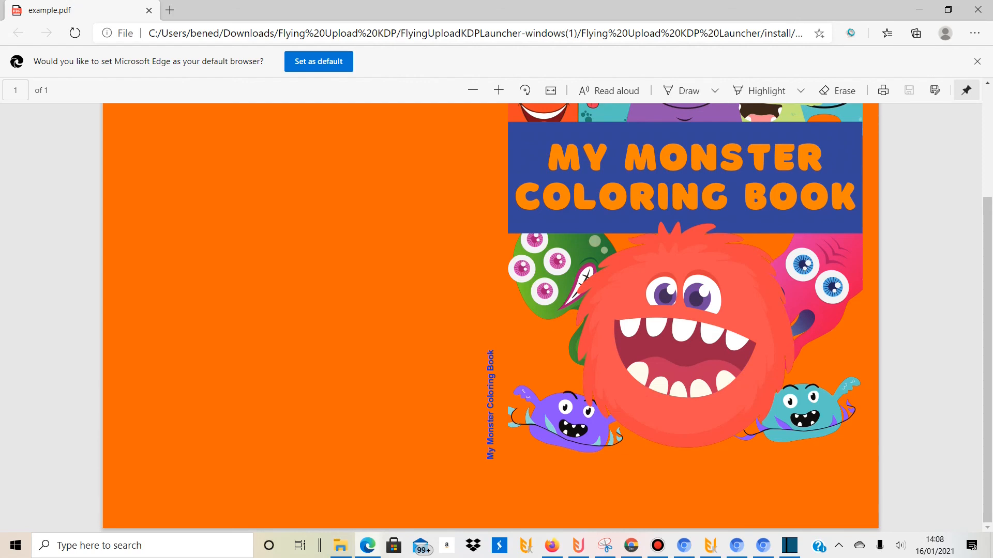
scroll(490, 315, up, 3)
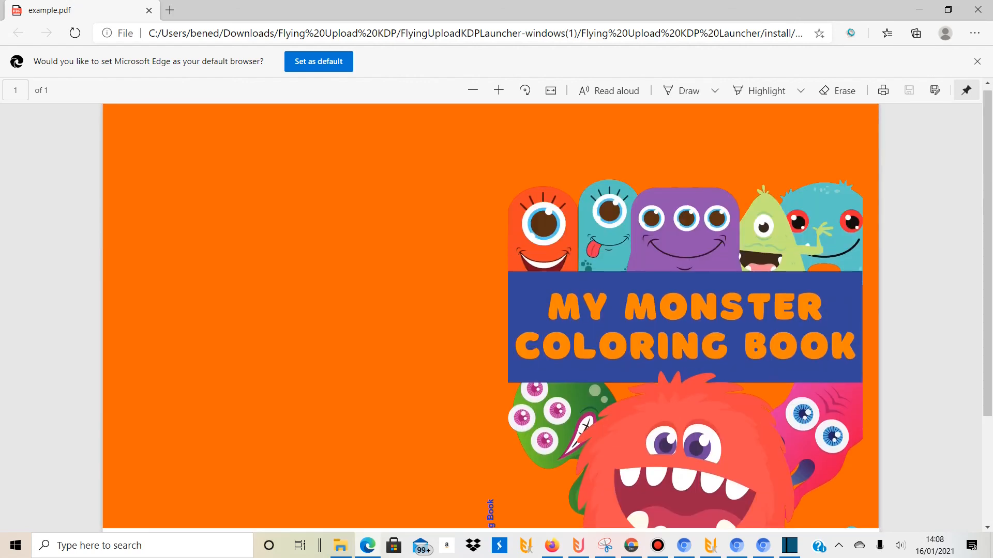
scroll(490, 316, down, 3)
scroll(490, 315, up, 3)
scroll(490, 315, down, 1)
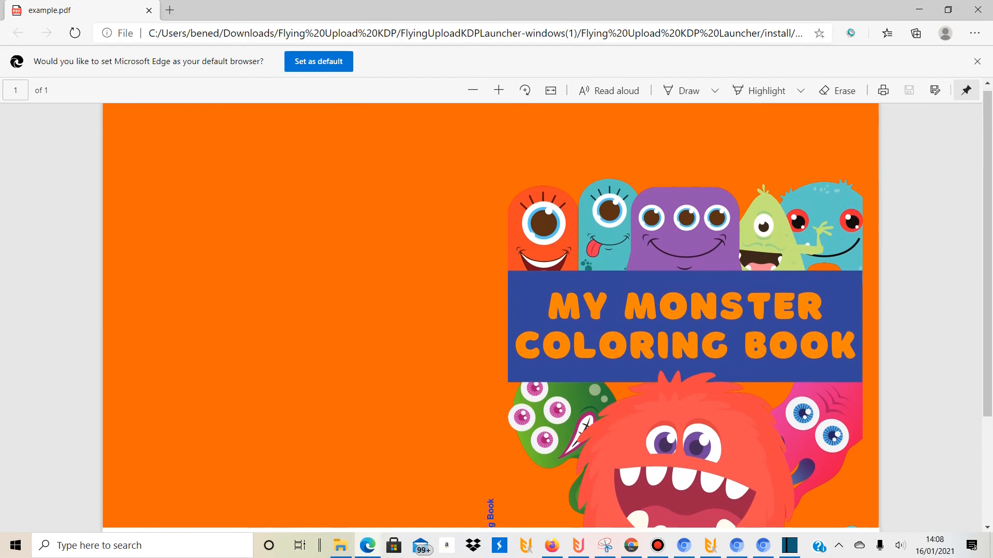
scroll(490, 316, down, 3)
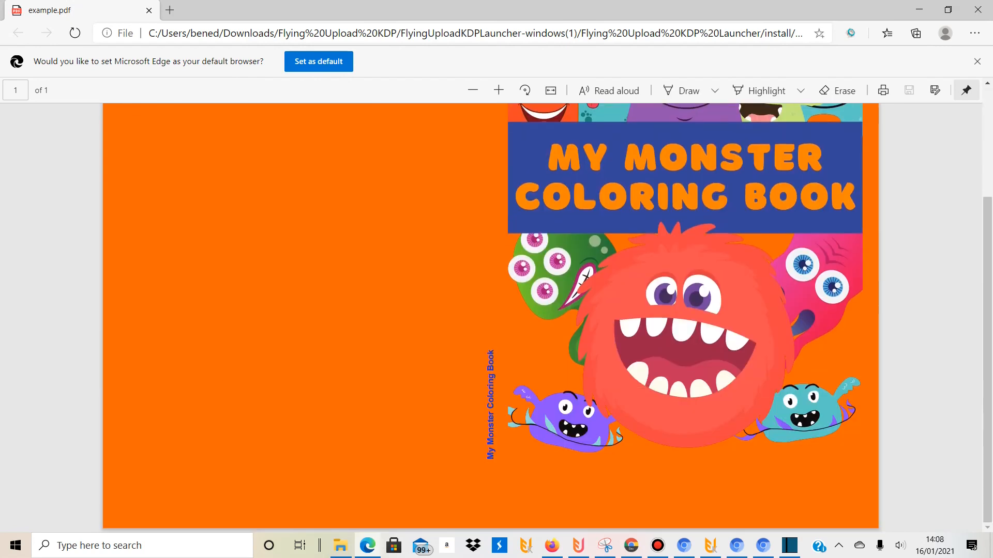
scroll(491, 315, up, 3)
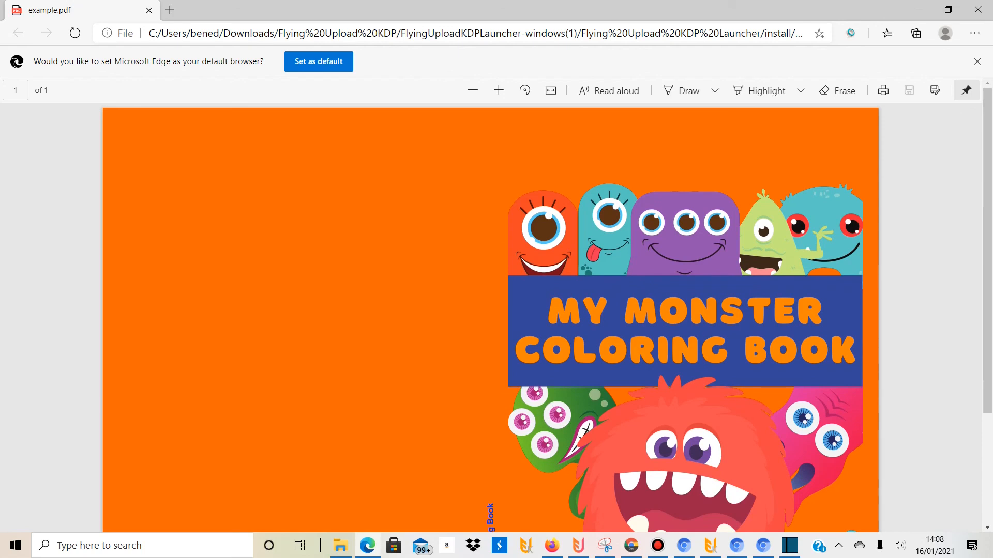
scroll(490, 315, down, 1)
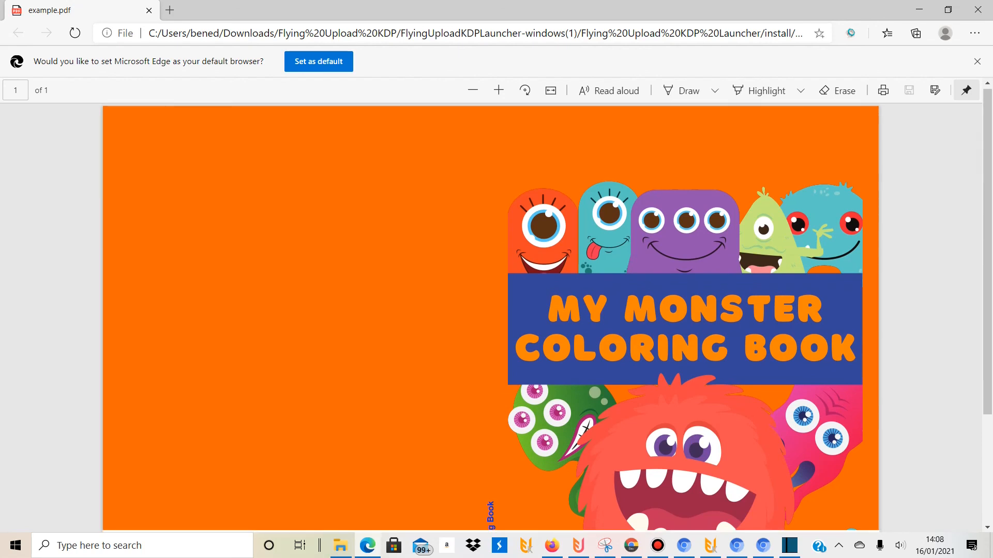
scroll(491, 316, down, 3)
scroll(490, 315, up, 3)
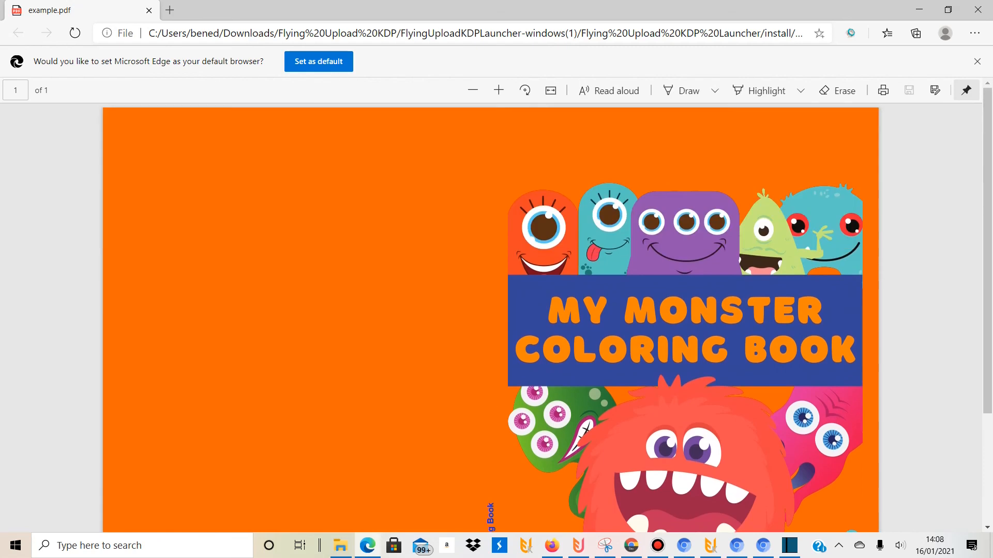
scroll(490, 315, down, 3)
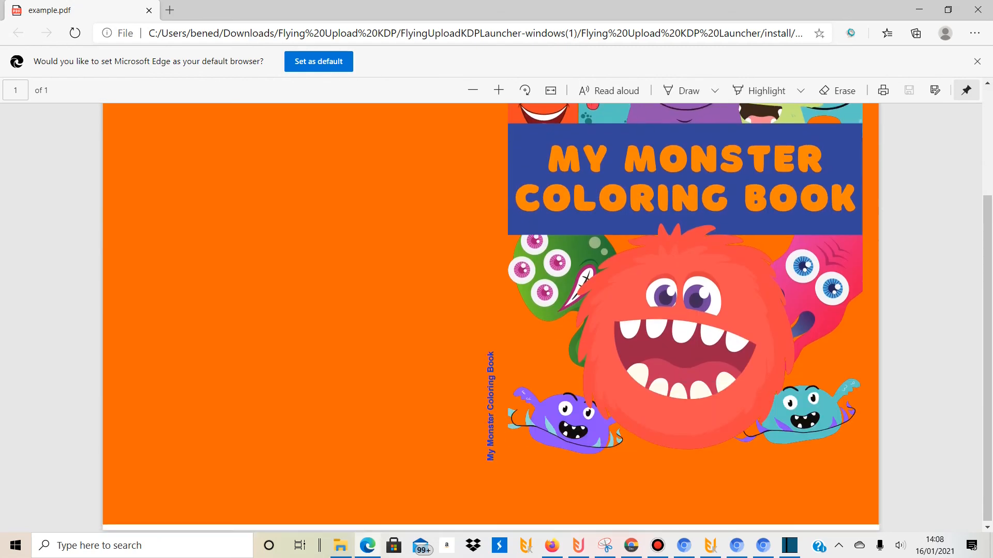
scroll(490, 315, up, 1)
scroll(490, 315, up, 1)
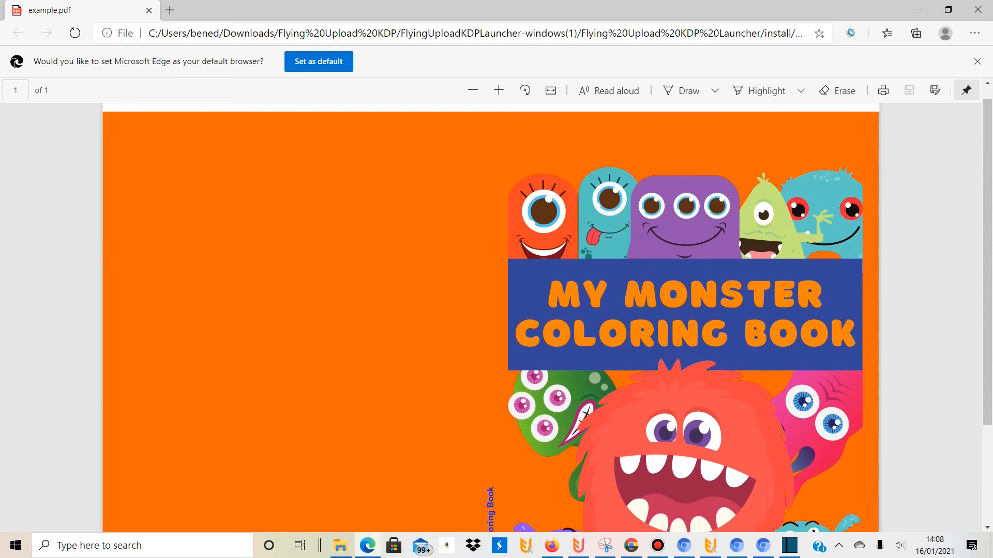
scroll(490, 316, down, 3)
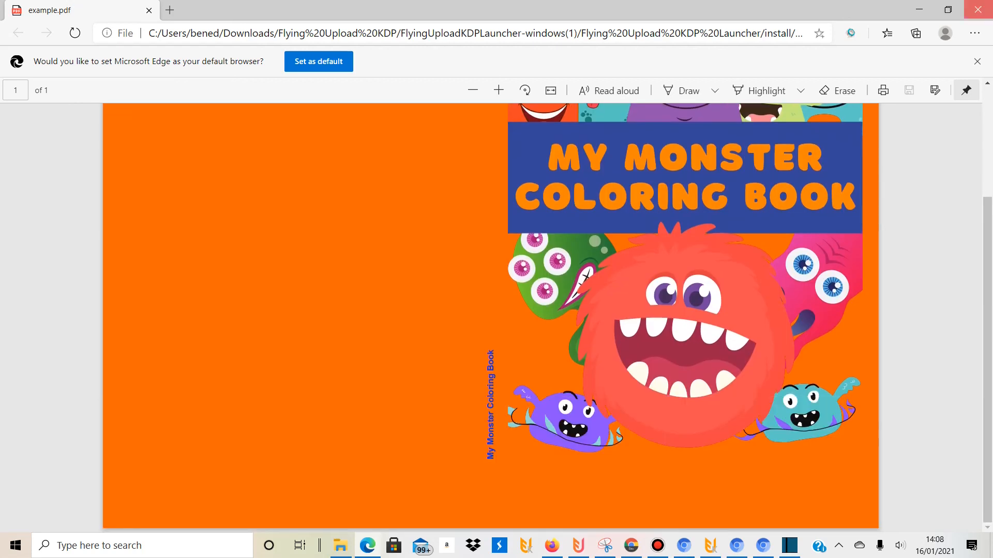
click(977, 9)
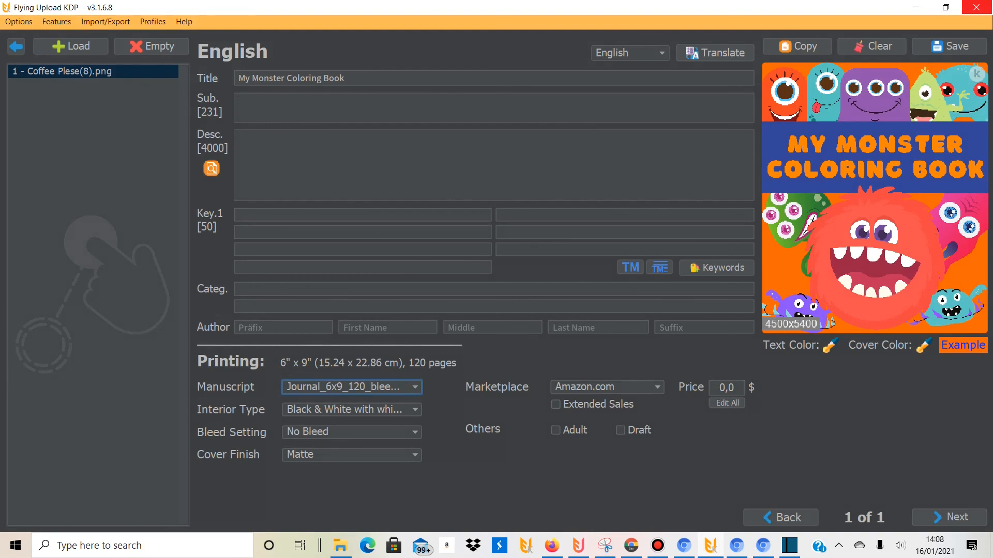